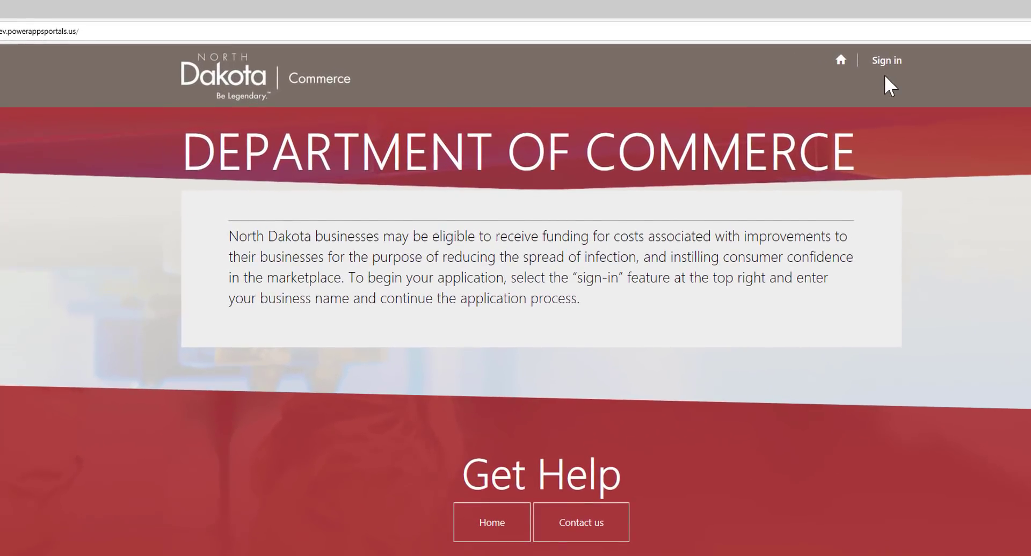
Step: Register a new local Commerce portal account with an email address and matching password
left_click(884, 75)
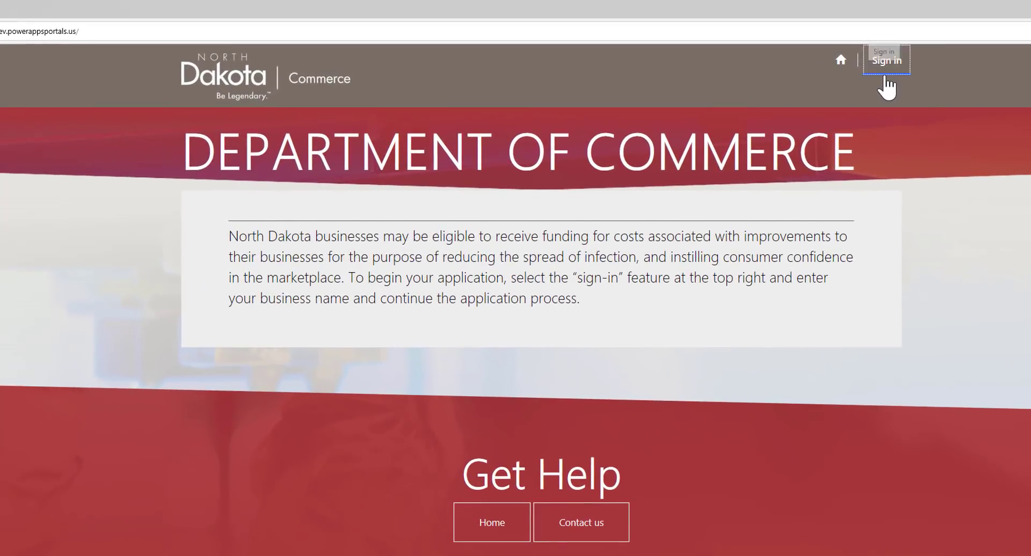
left_click(276, 140)
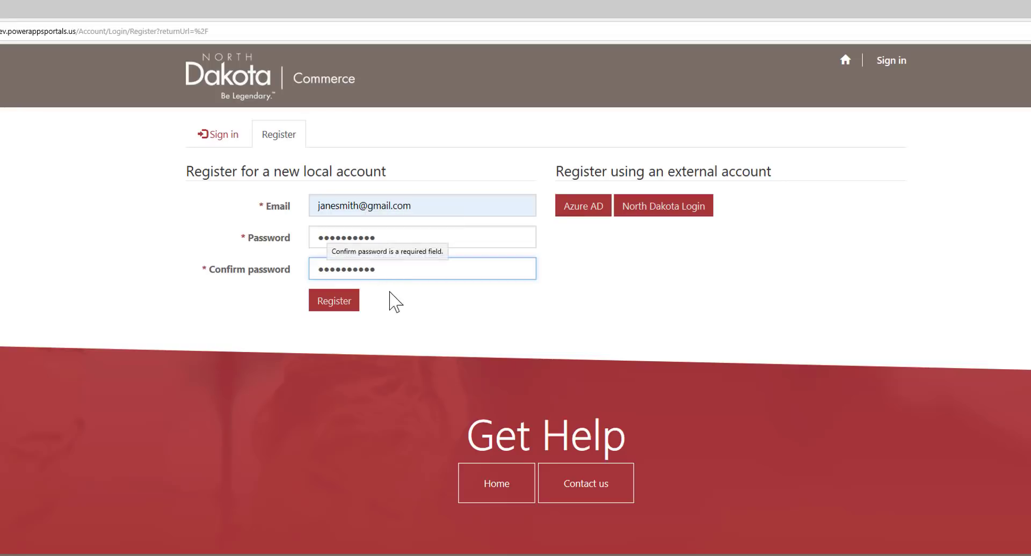
left_click(330, 310)
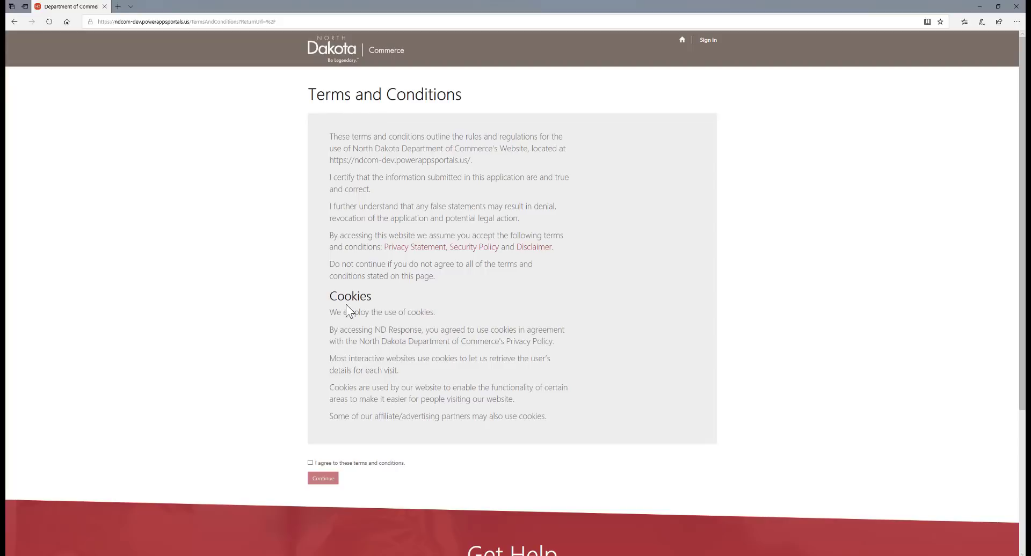
Step: Agree to the terms and conditions and continue to the Profile page
left_click(310, 464)
left_click(322, 478)
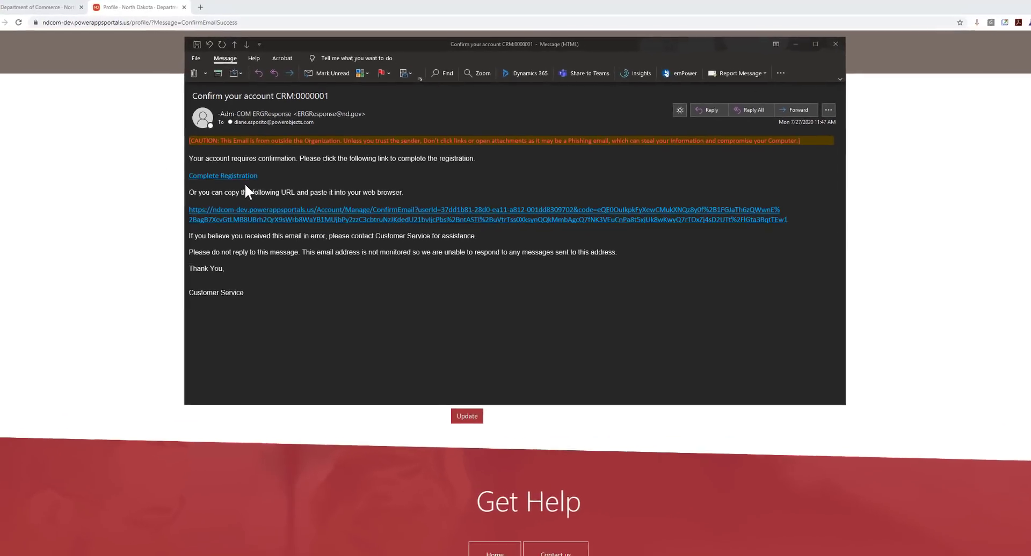
Step: Follow the Complete Registration link in the 'Confirm your account' email
left_click(230, 179)
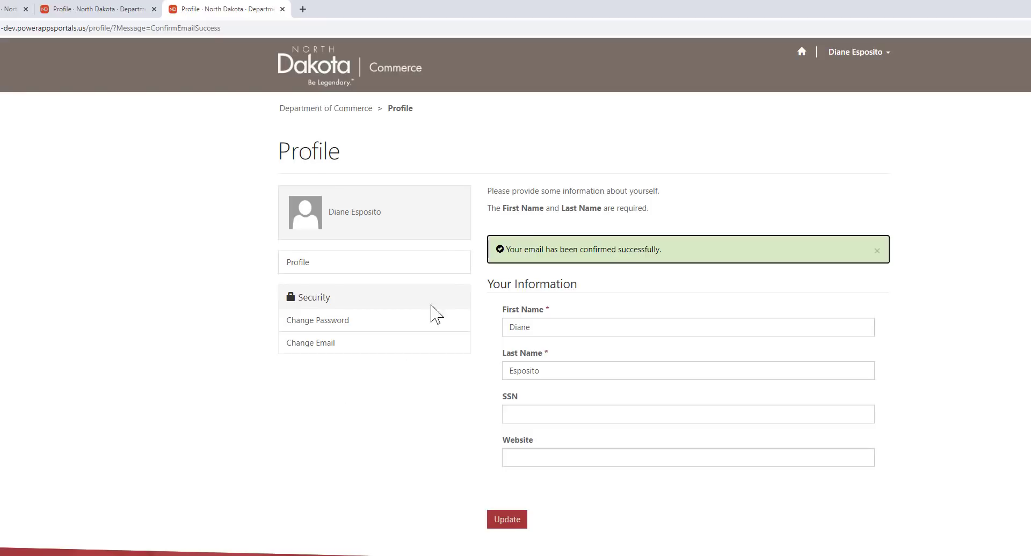
Step: Create and save an application for Smithworks Construction Company with its tax identification number
left_click(804, 63)
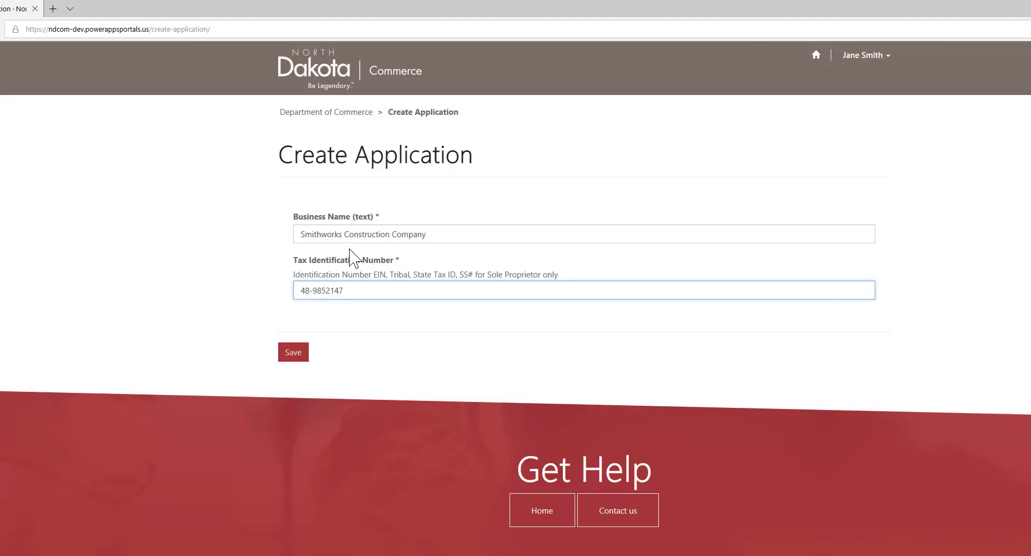
key("ctrl")
left_click(293, 358)
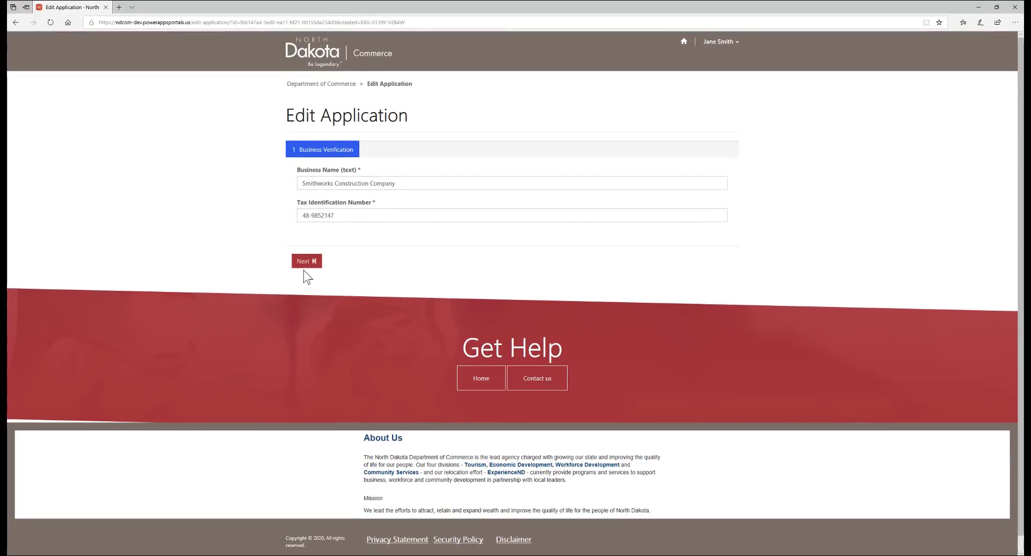
Step: Advance to Taxpayer Information and set Contact's Relationship to Business to Owner
left_click(305, 267)
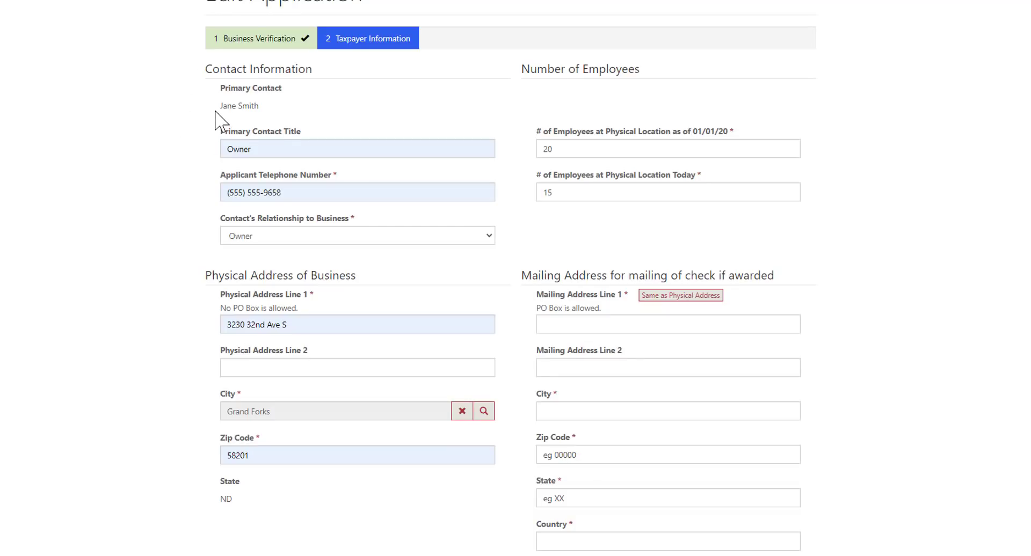
left_click(220, 161)
left_click(215, 204)
left_click(312, 237)
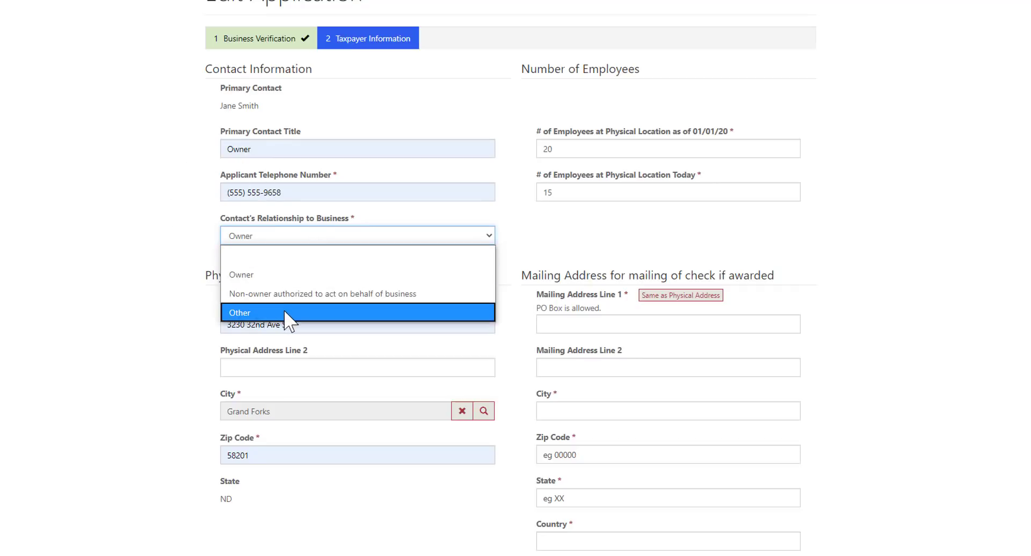
left_click(245, 275)
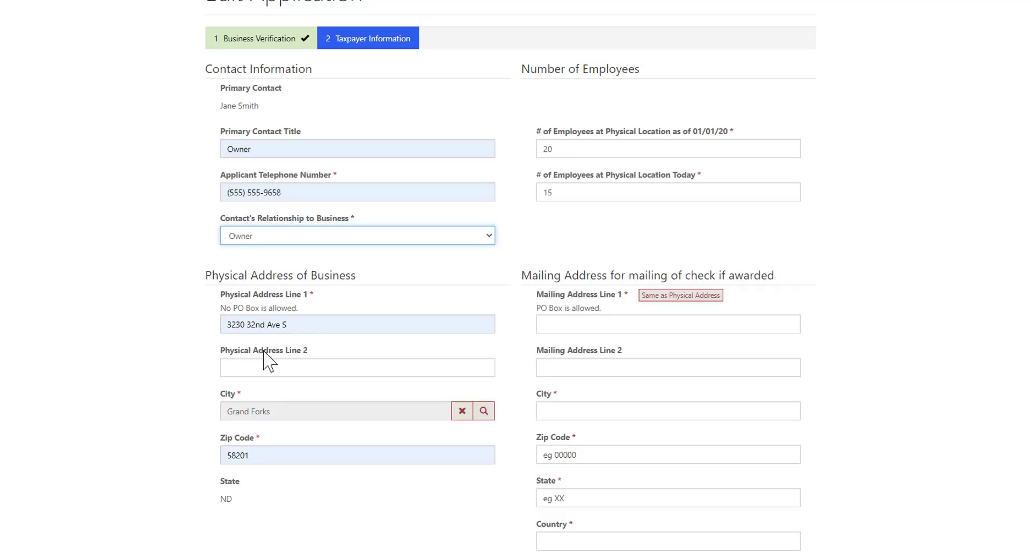
Step: Search the city lookup for *grand and choose Grand Forks as the physical address city
left_click(484, 411)
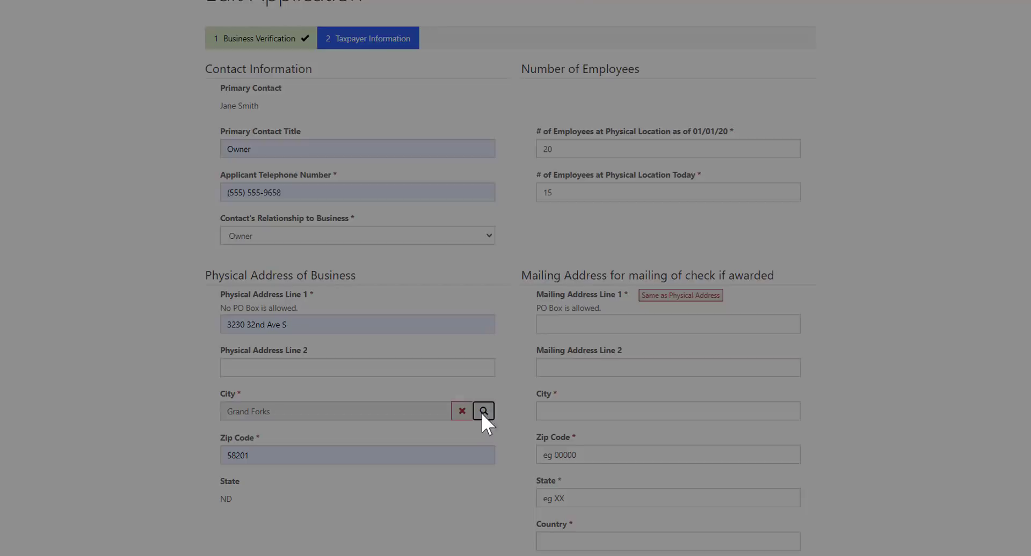
left_click(663, 68)
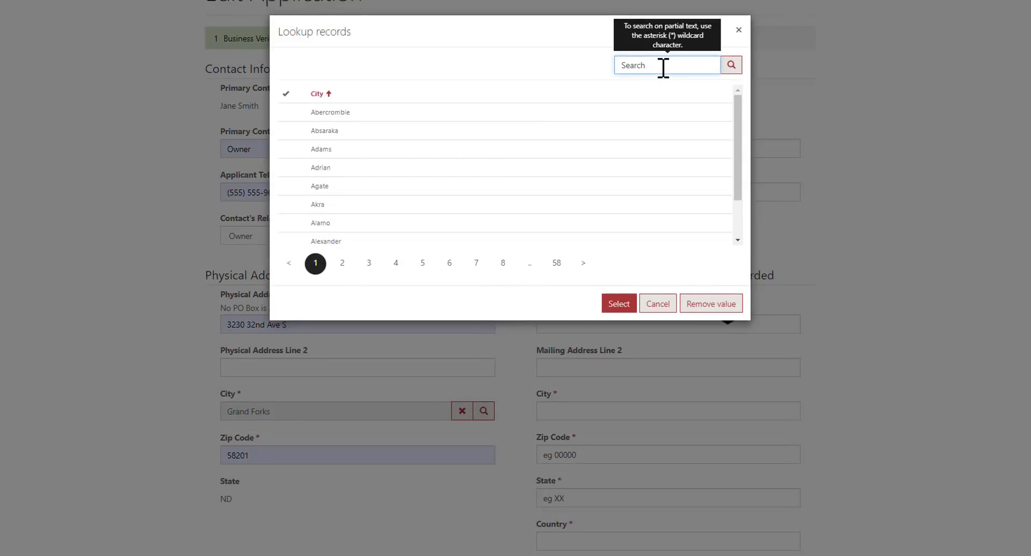
type("*grand")
key("Return")
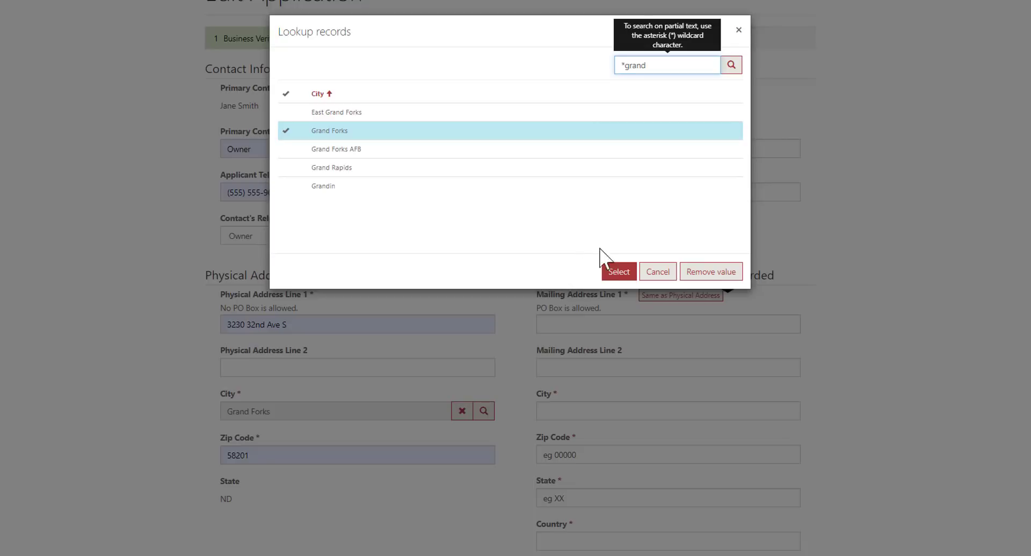
left_click(618, 272)
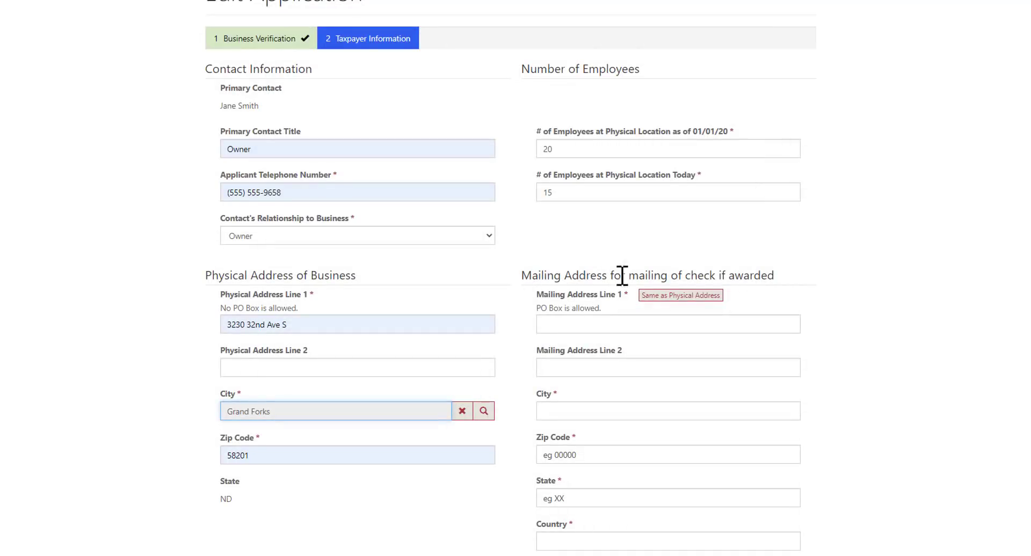
Step: Copy the physical address into the mailing address and continue to Business Information
left_click(676, 300)
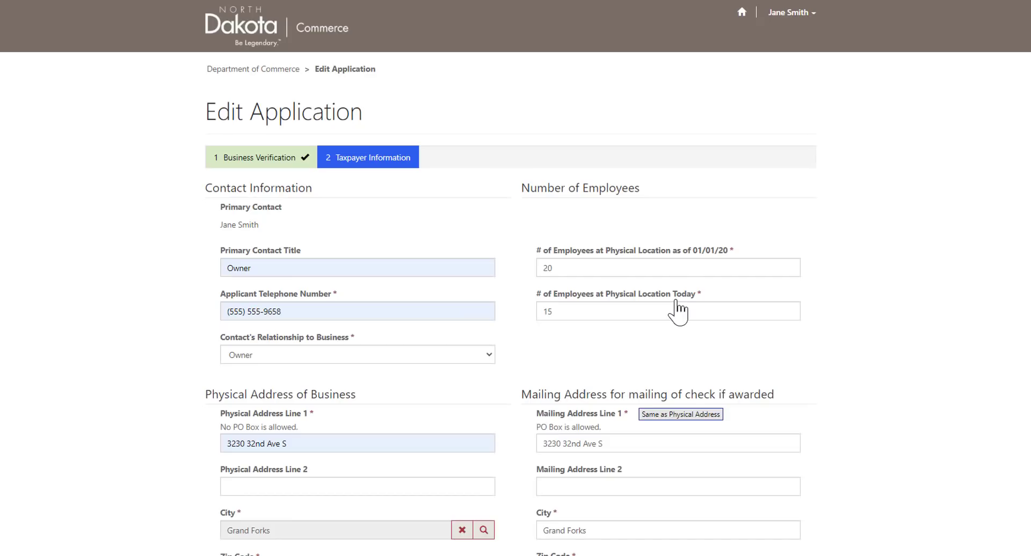
scroll(864, 260, "down", 1)
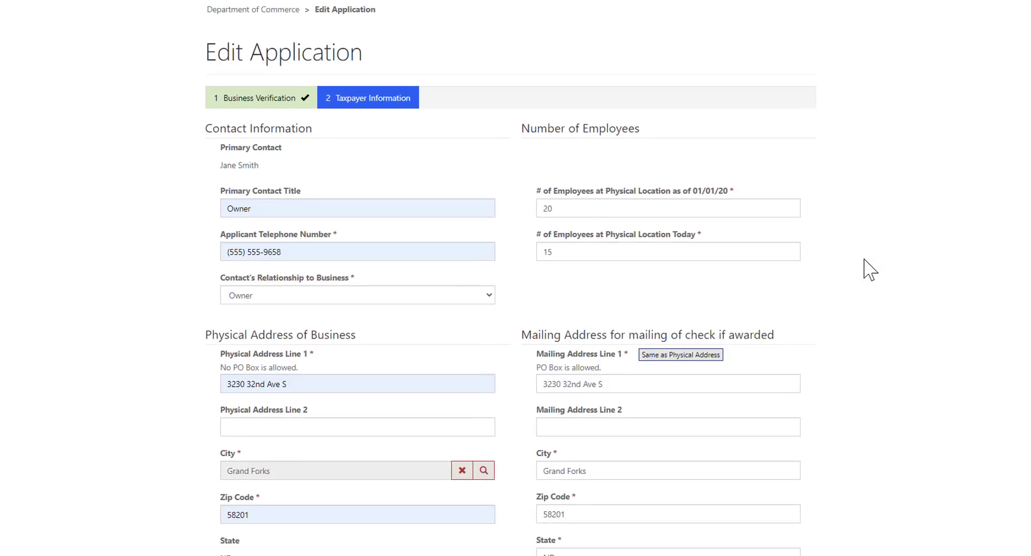
scroll(864, 260, "down", 1)
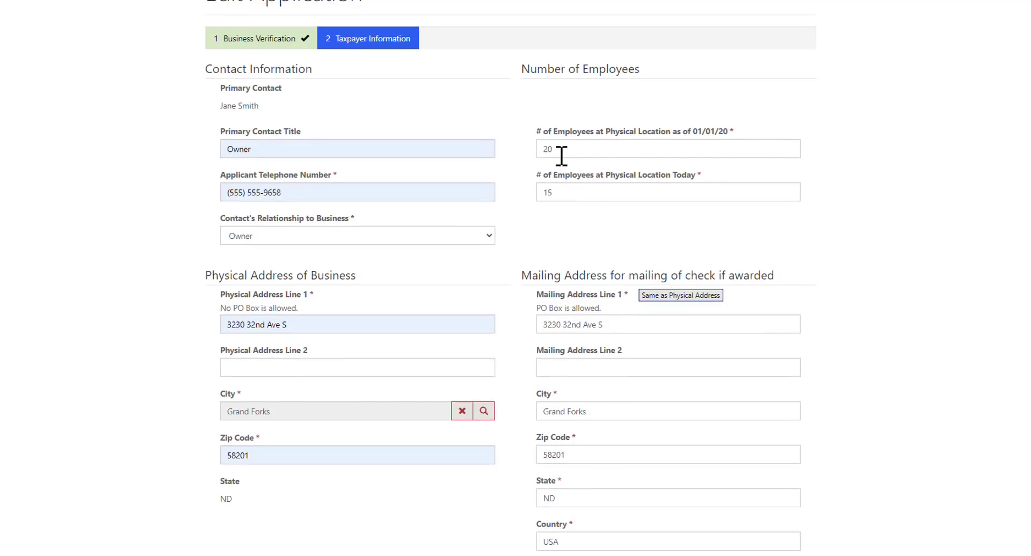
left_click(557, 198)
scroll(518, 241, "down", 1)
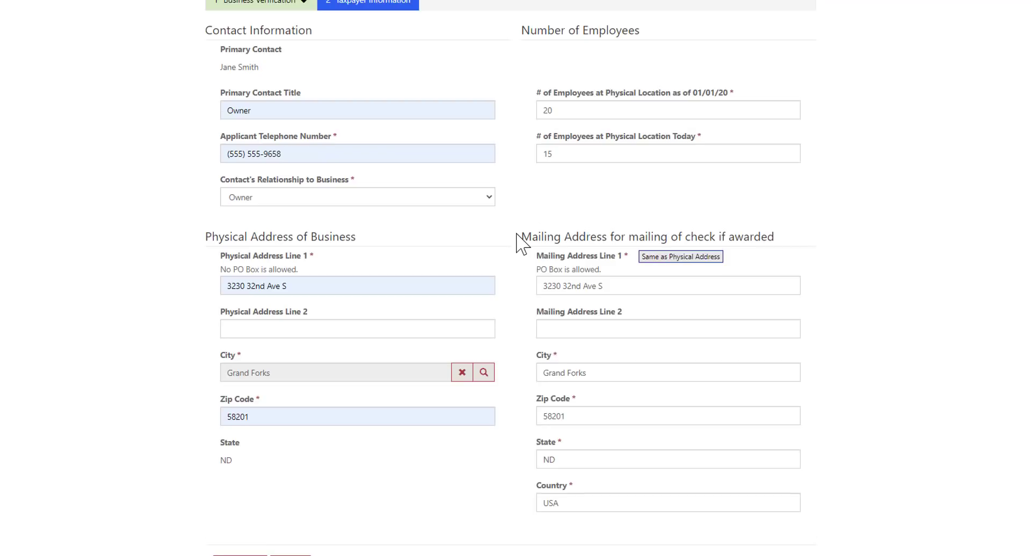
scroll(518, 241, "down", 3)
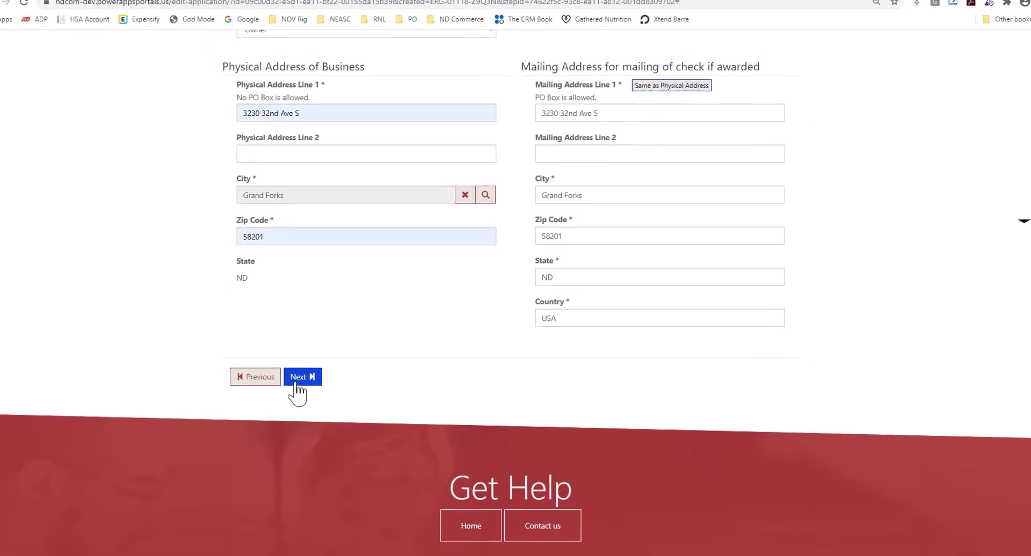
left_click(296, 378)
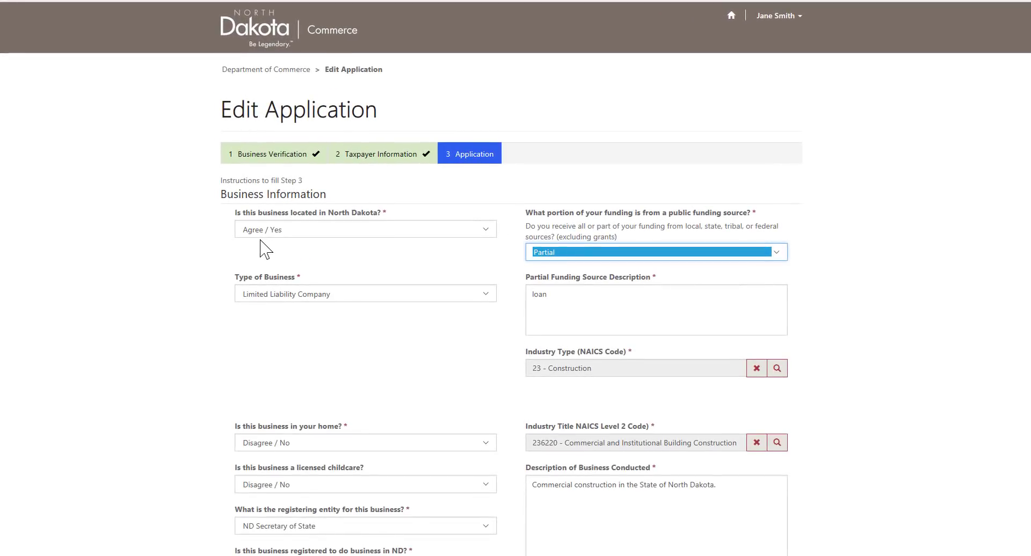
Step: Set the type of business to Limited Liability Company
left_click(260, 240)
left_click(484, 298)
left_click(485, 297)
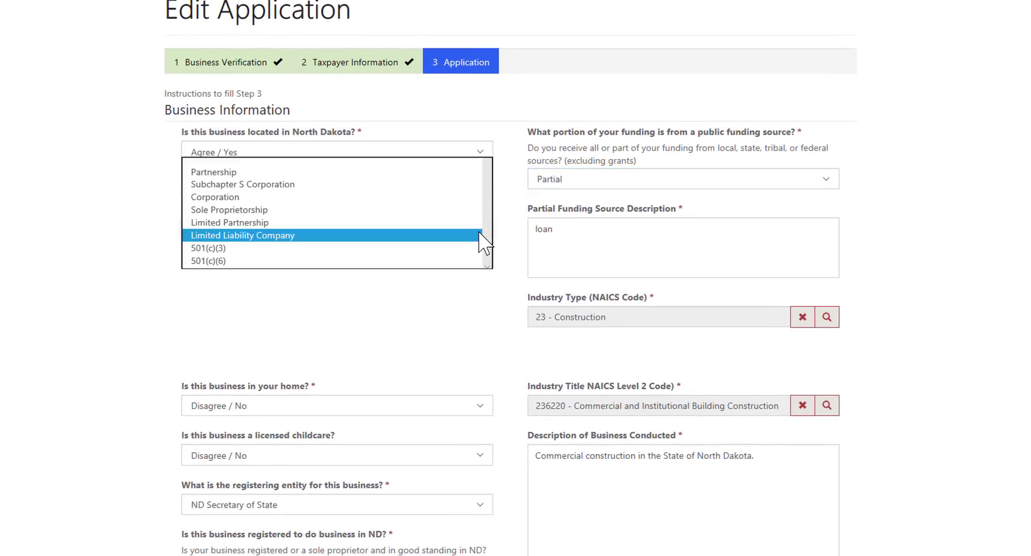
left_click(384, 236)
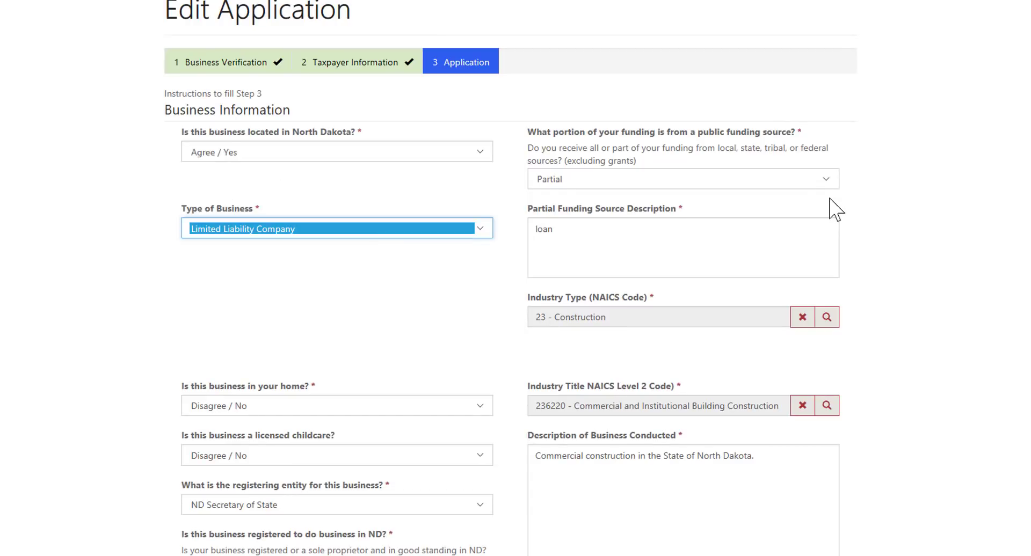
Step: Keep the public funding portion as Partial, with loan as the partial funding source
left_click(818, 181)
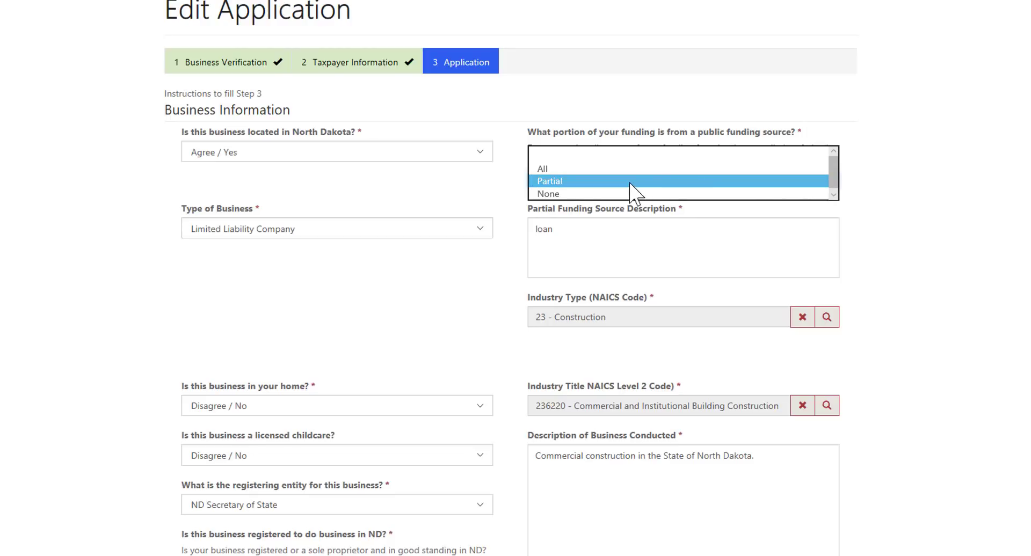
left_click(793, 175)
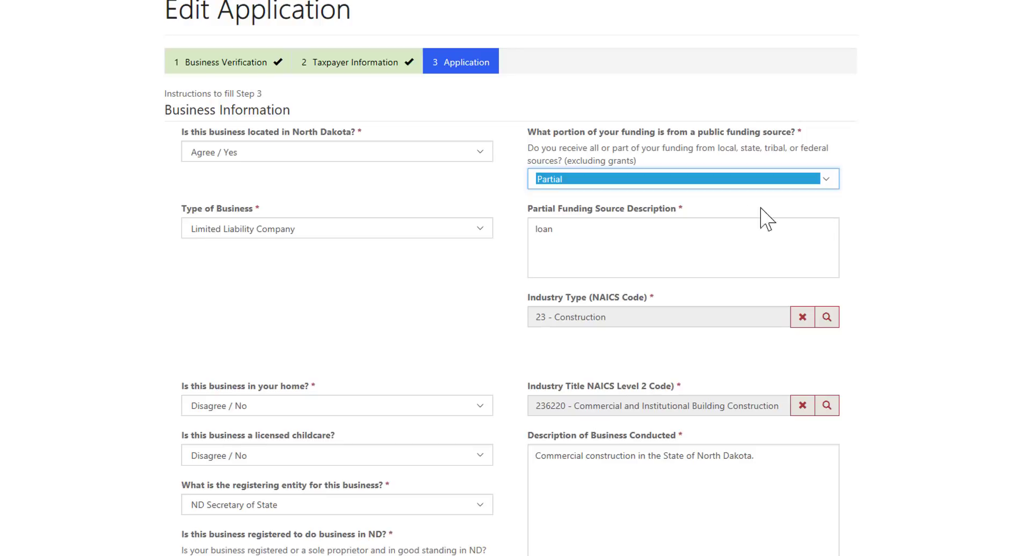
left_click(621, 212)
left_click(827, 317)
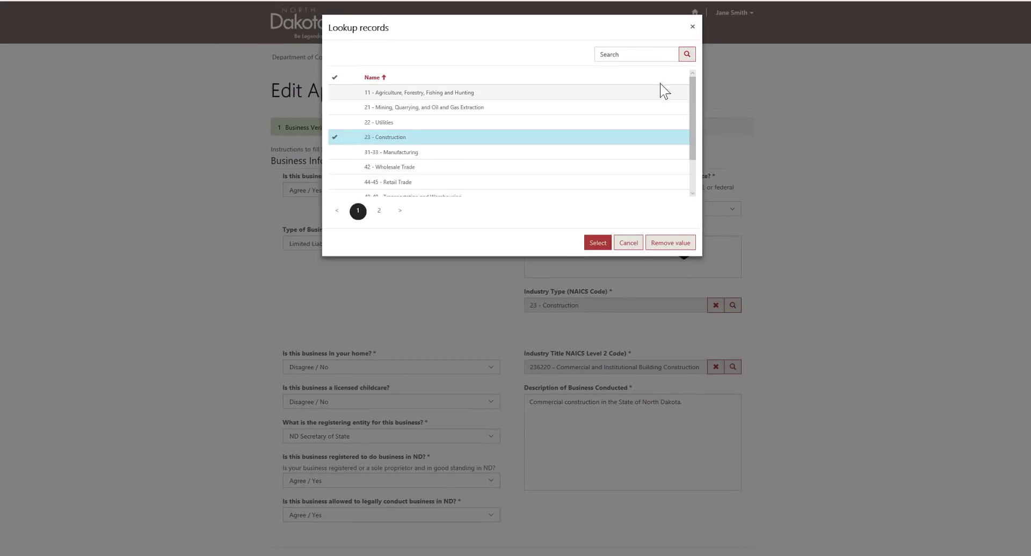
left_click(656, 55)
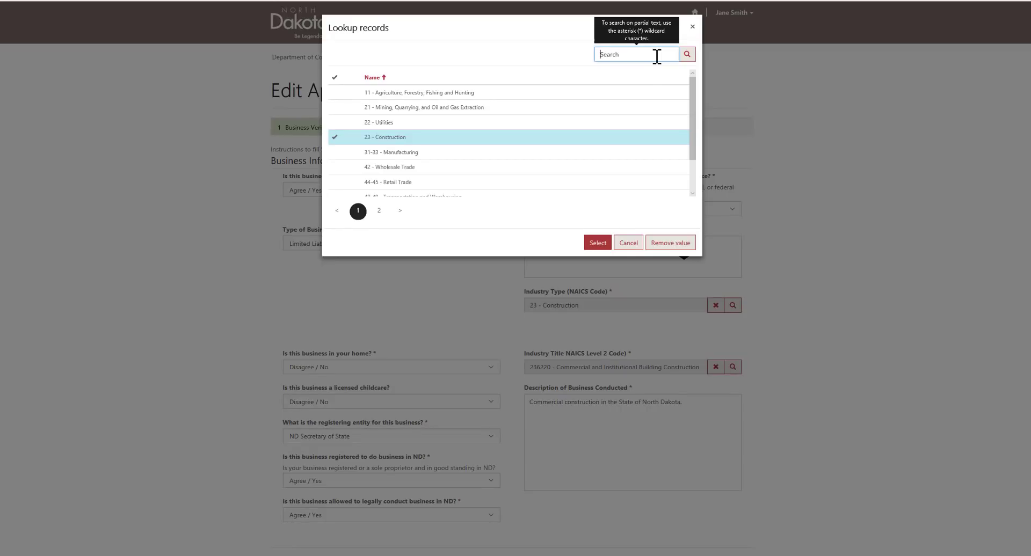
type("*")
key("Escape")
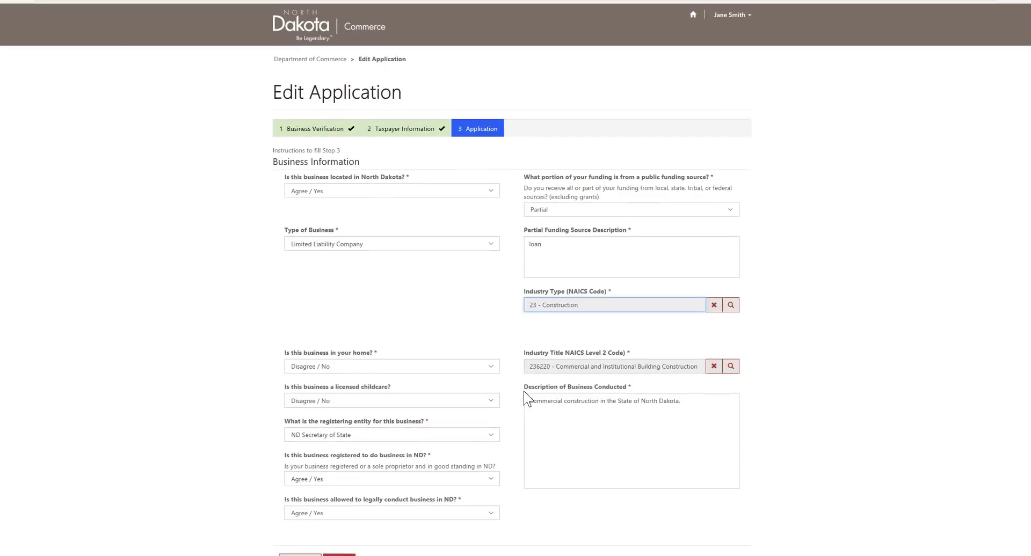
left_click(522, 392)
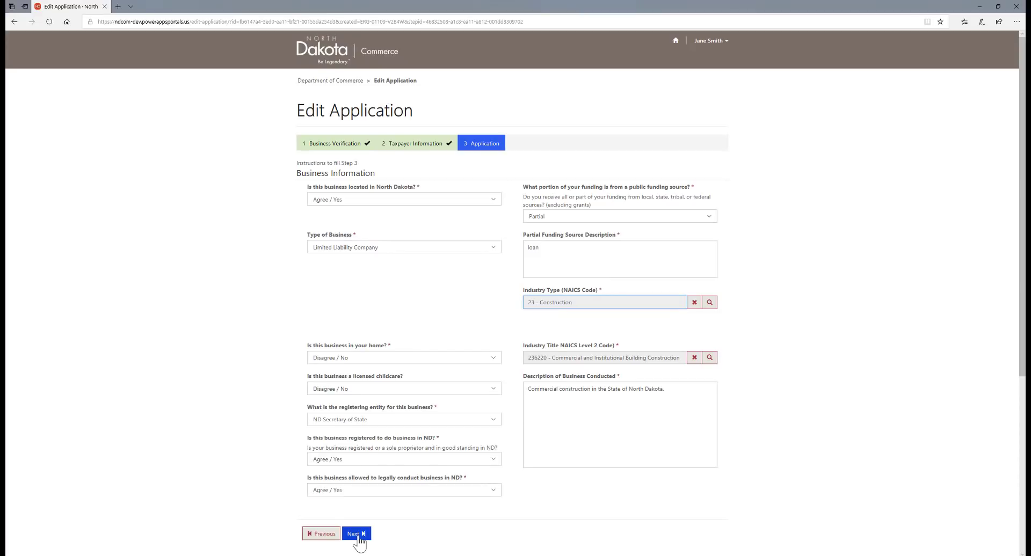
Step: Add the Smithworks Construction Company facility location, then continue to Qualified Expenditures
left_click(356, 534)
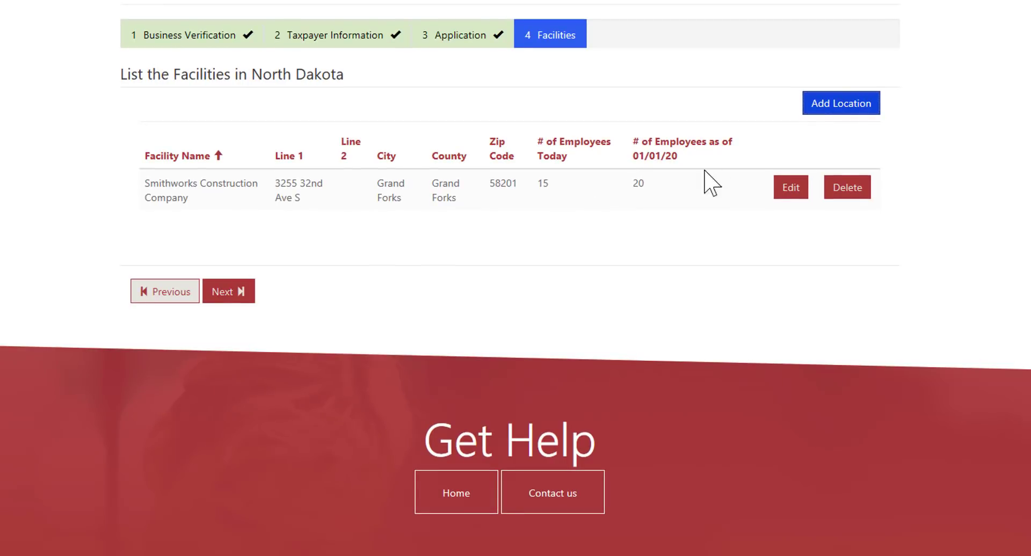
left_click(836, 114)
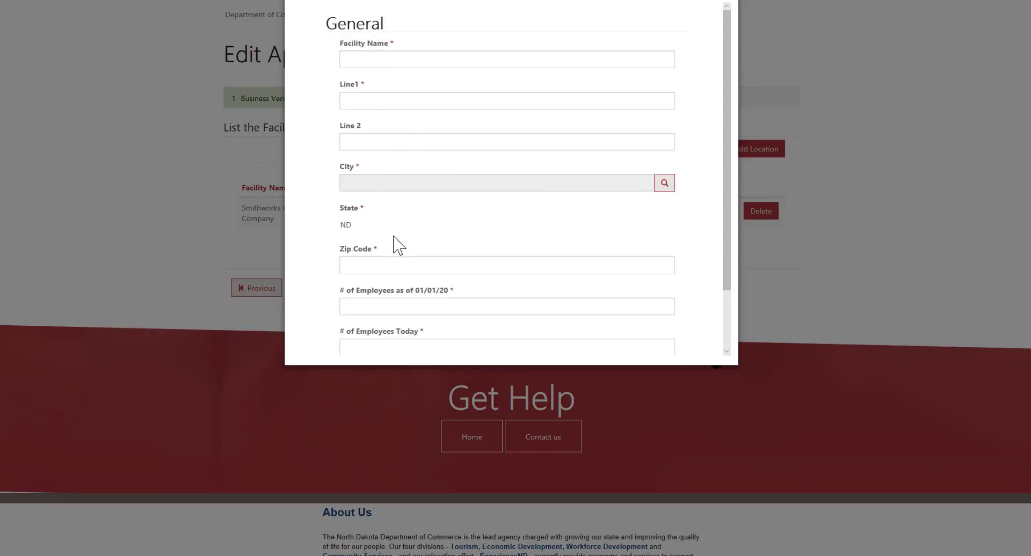
scroll(396, 243, "down", 2)
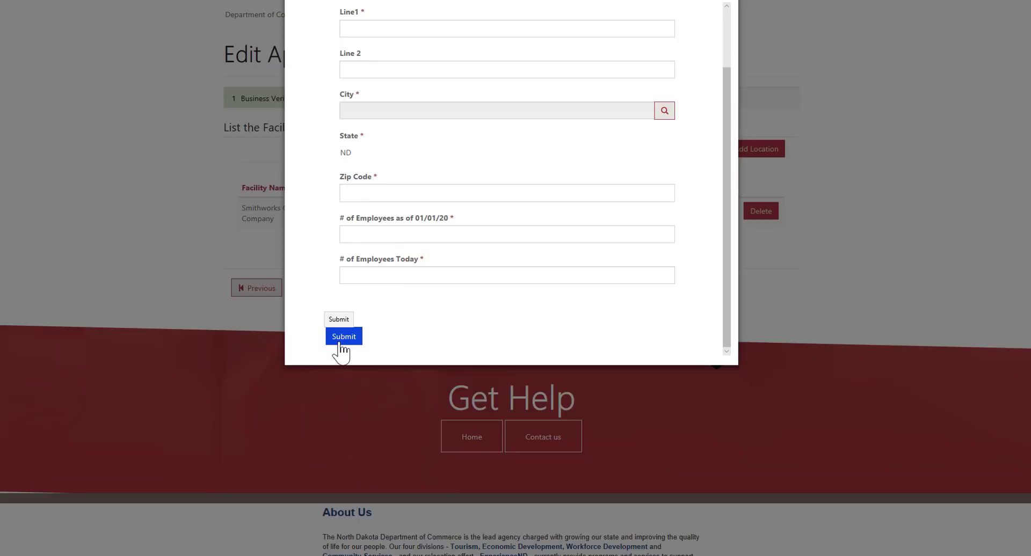
left_click(342, 339)
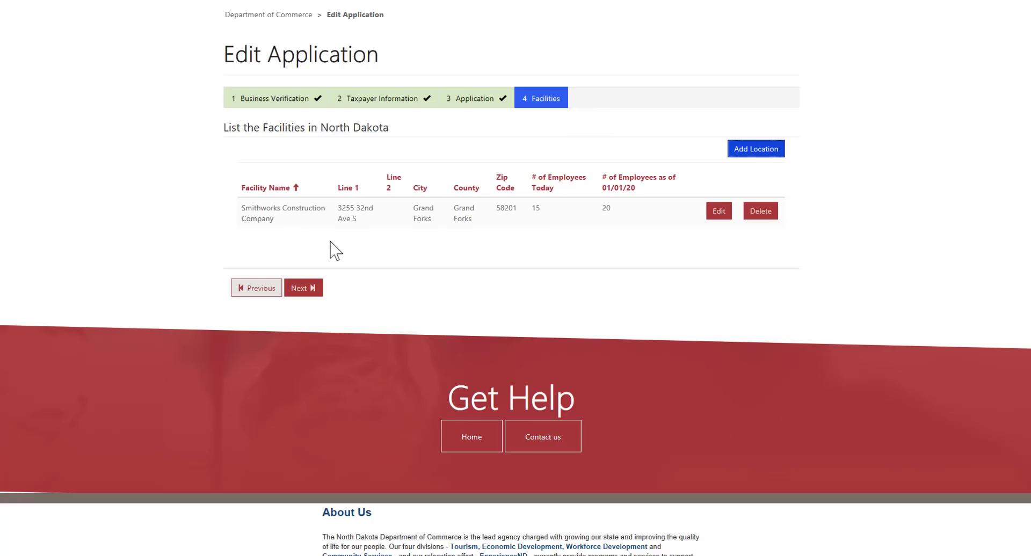
left_click(300, 290)
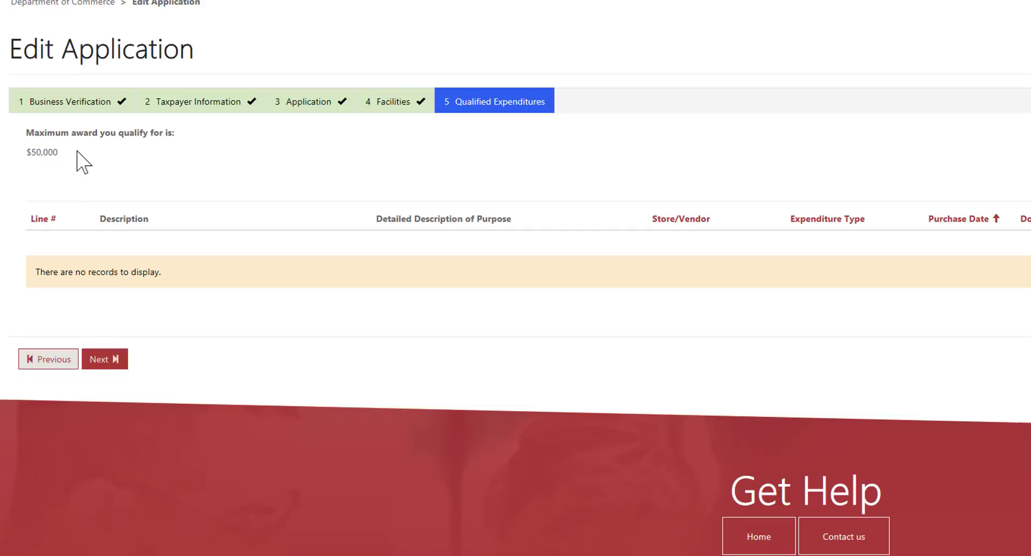
Step: Start the Temperature Scanners for Employees expenditure from Health Case USA: $2500.00 receipt, $2000.00 qualifying
mouse_move(78, 151)
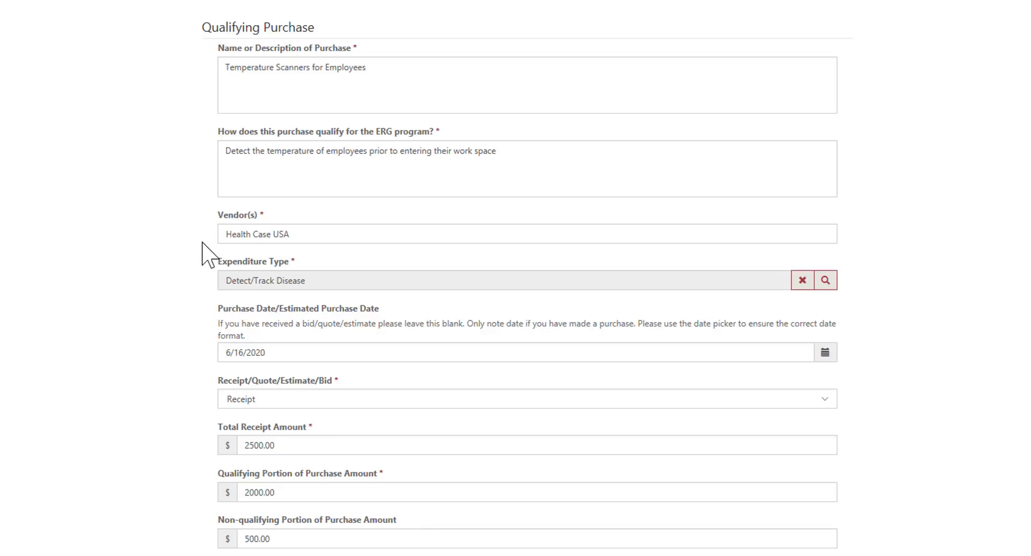
left_click(825, 280)
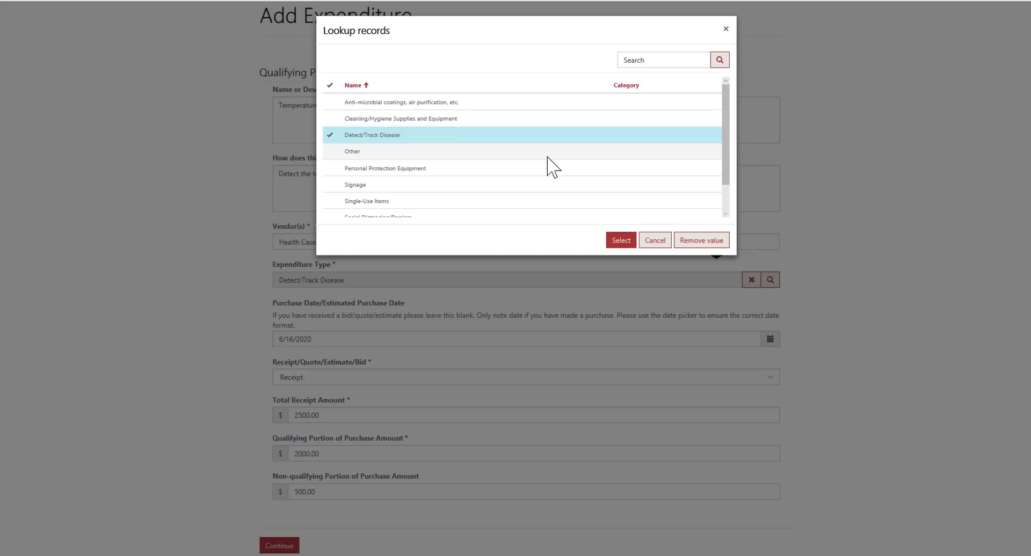
left_click(619, 243)
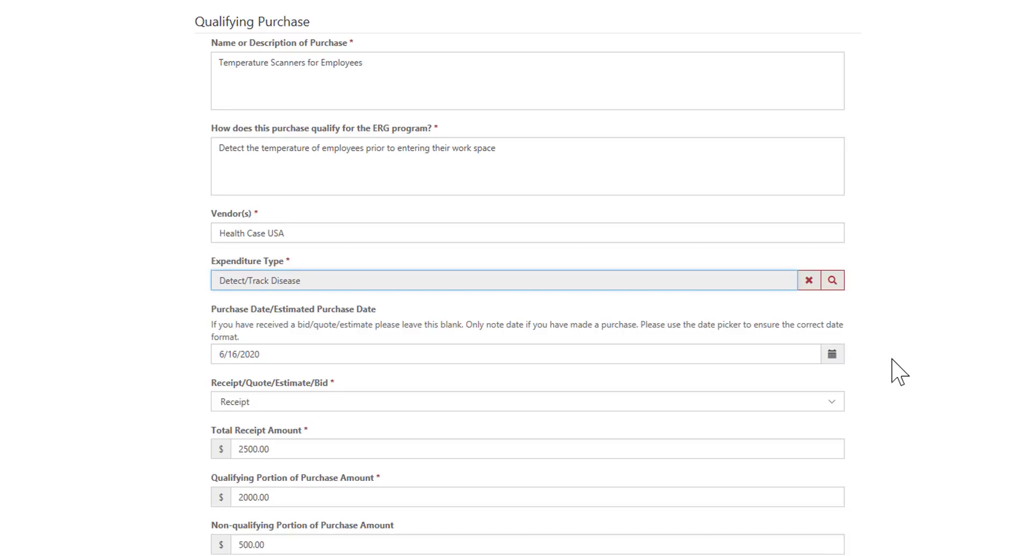
Step: Confirm the purchase date stays 6/16/2020 and keep Receipt as the documentation type
scroll(892, 359, "down", 2)
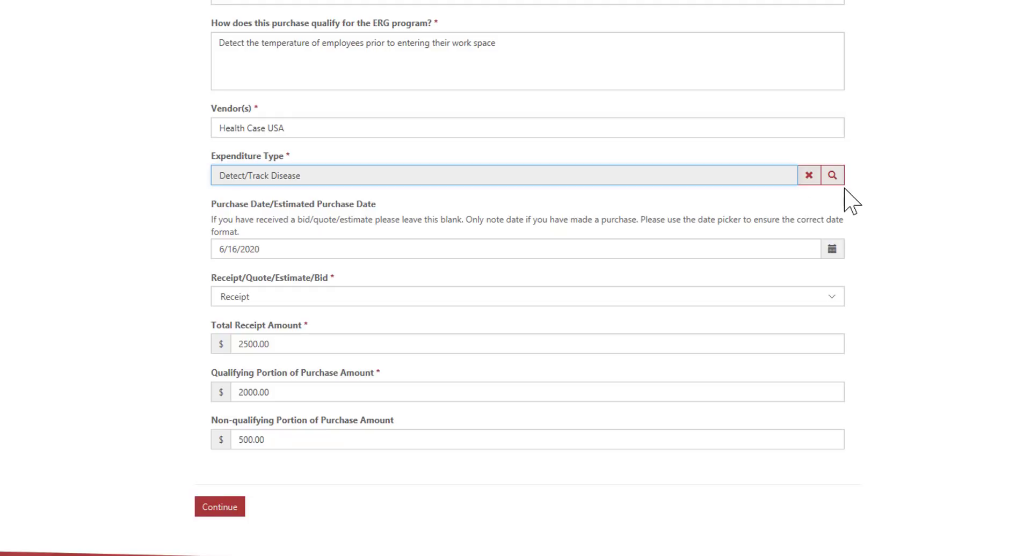
left_click(831, 248)
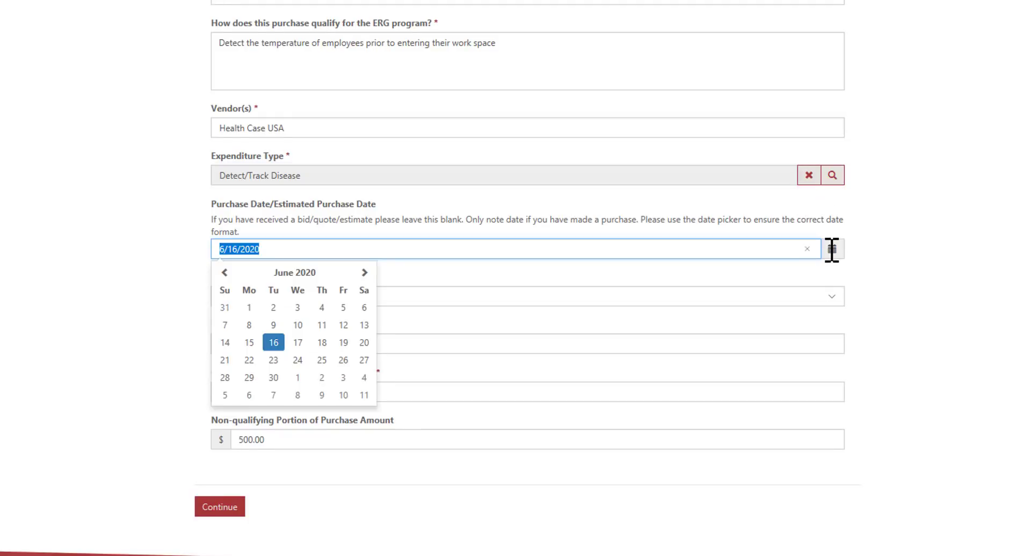
left_click(224, 273)
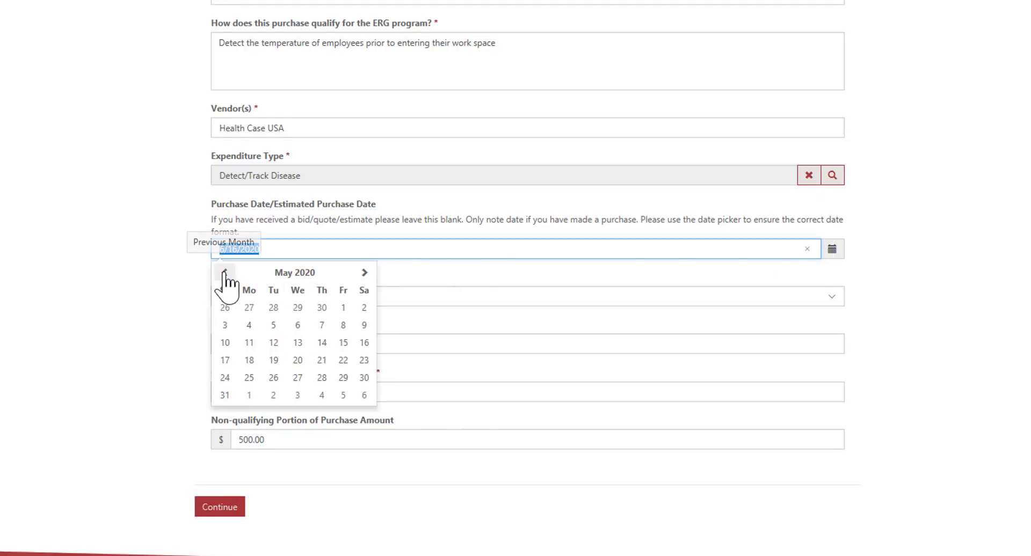
left_click(364, 272)
left_click(943, 317)
left_click(833, 299)
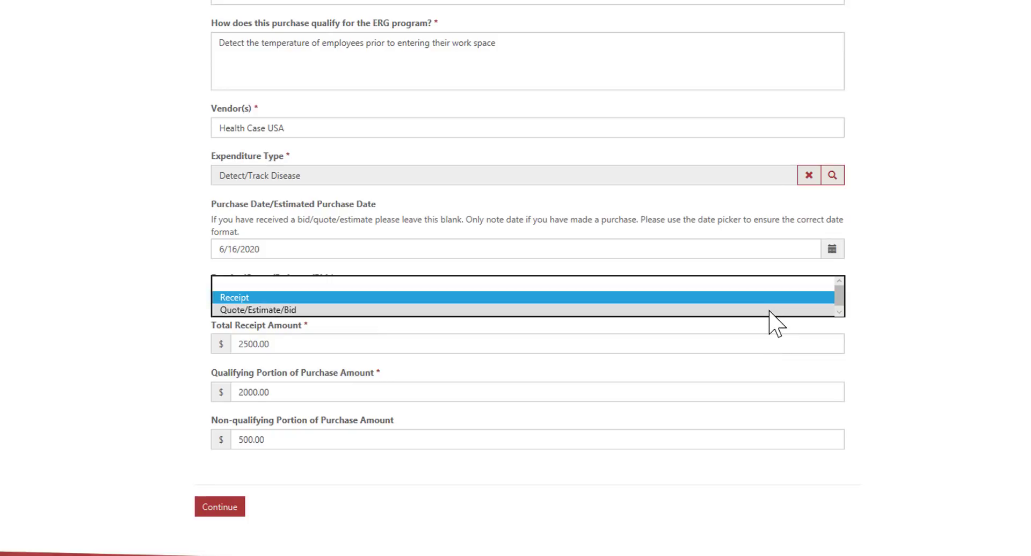
left_click(975, 323)
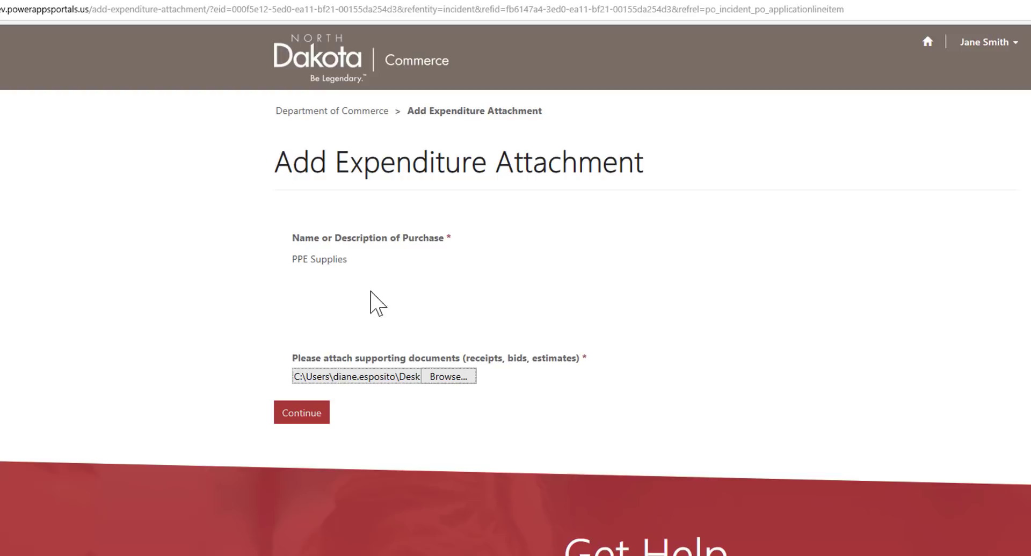
Step: Attach the Test Receipt PDF to the PPE Supplies expenditure and save it
left_click(451, 378)
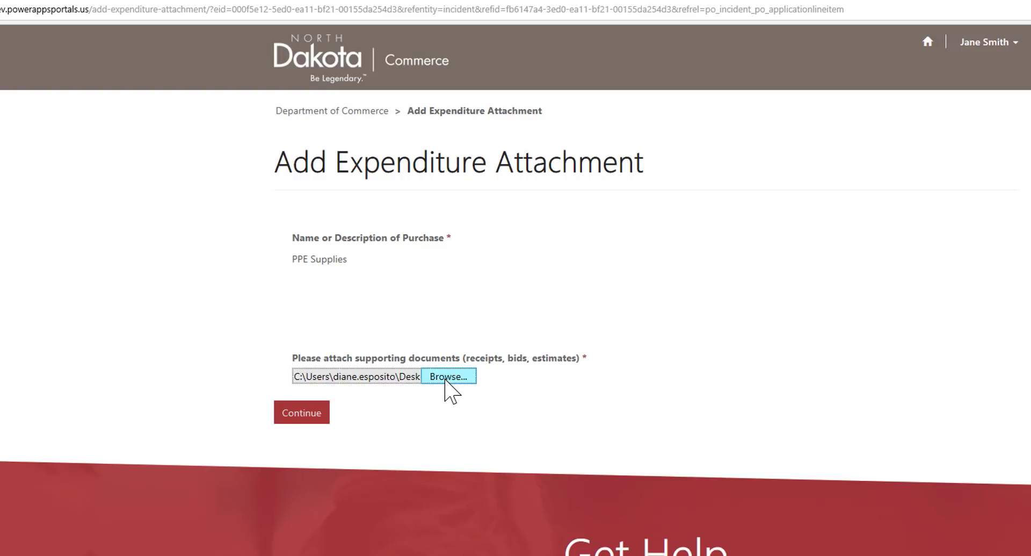
double_click(781, 317)
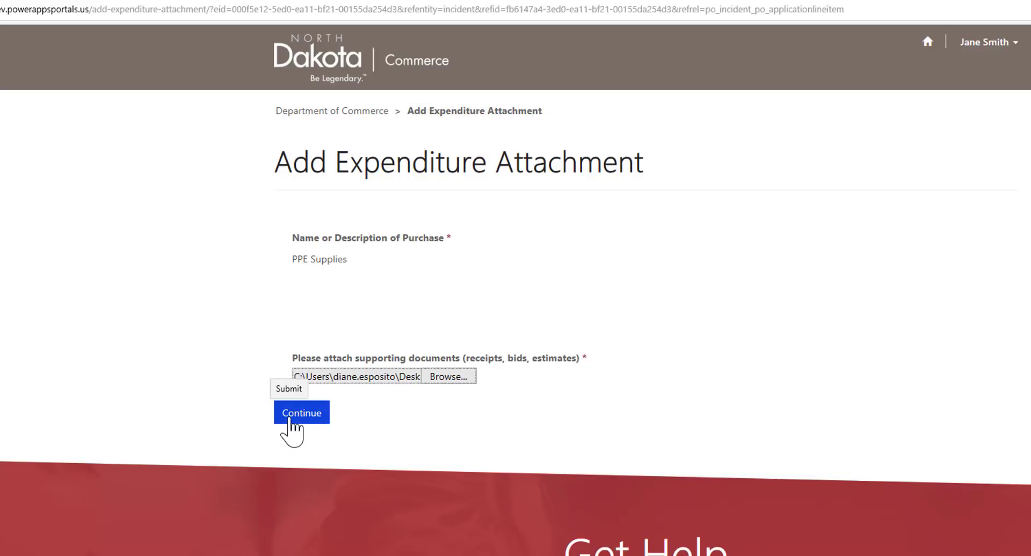
left_click(289, 420)
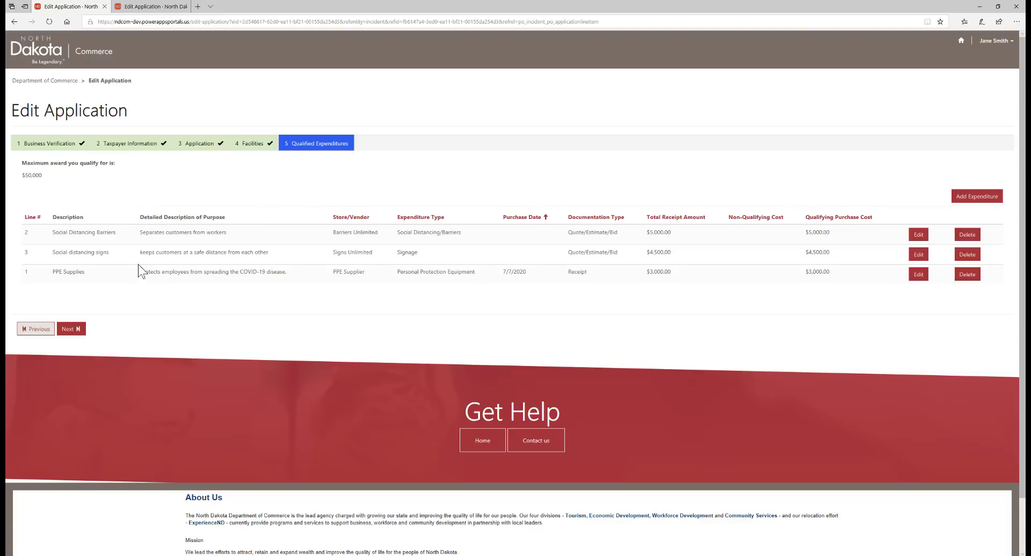
Step: Keep Agree / Yes for business profitability and continue to step 7 Certifications
left_click(69, 331)
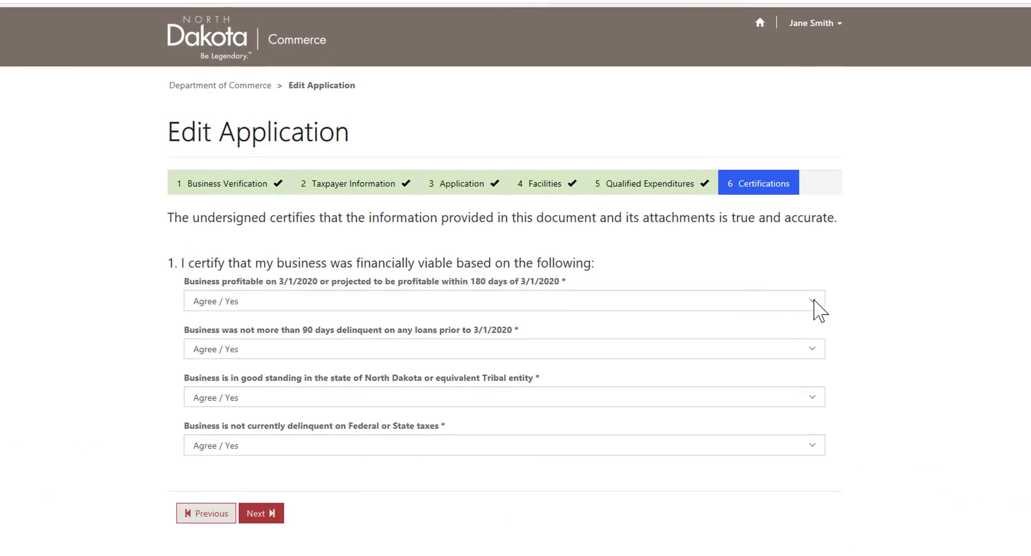
left_click(814, 302)
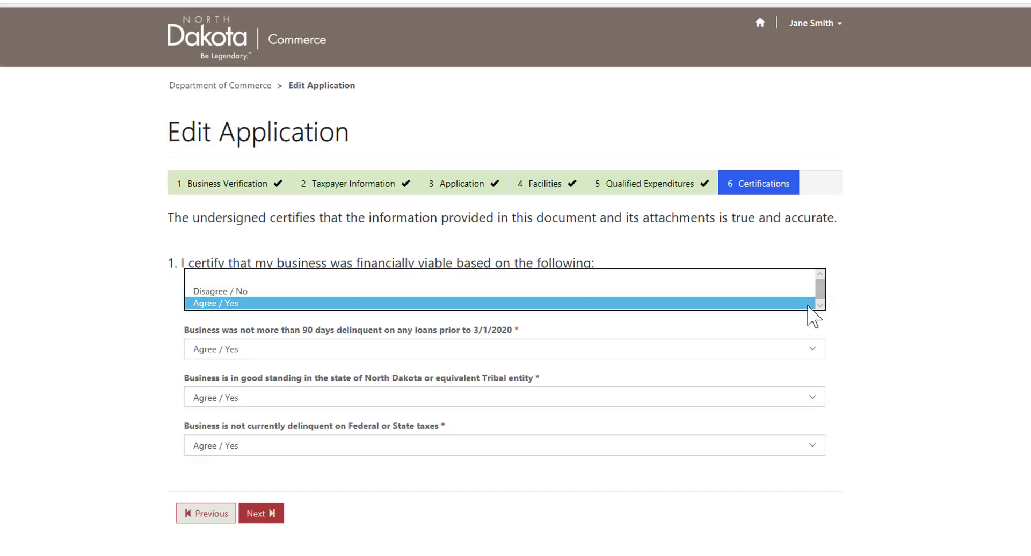
left_click(803, 305)
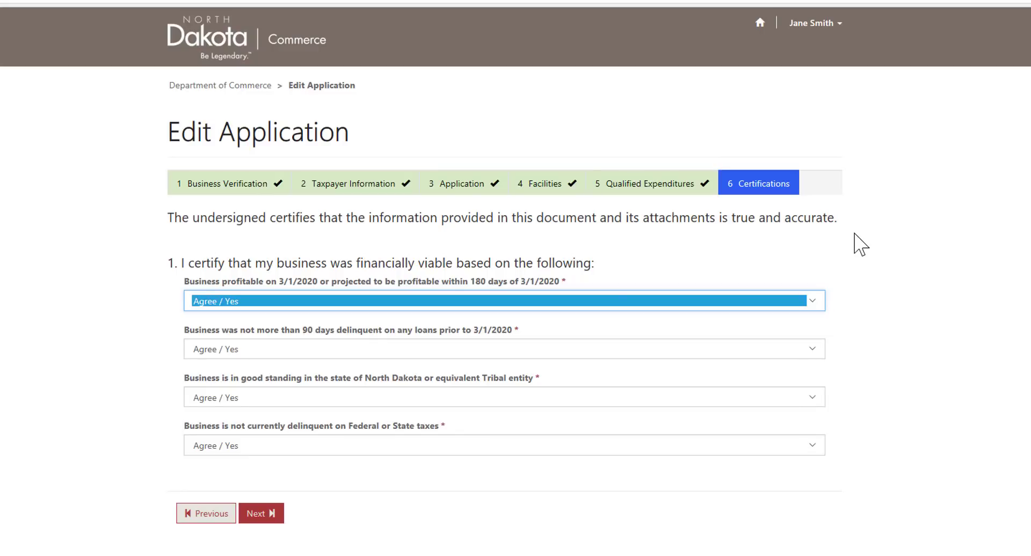
left_click(255, 524)
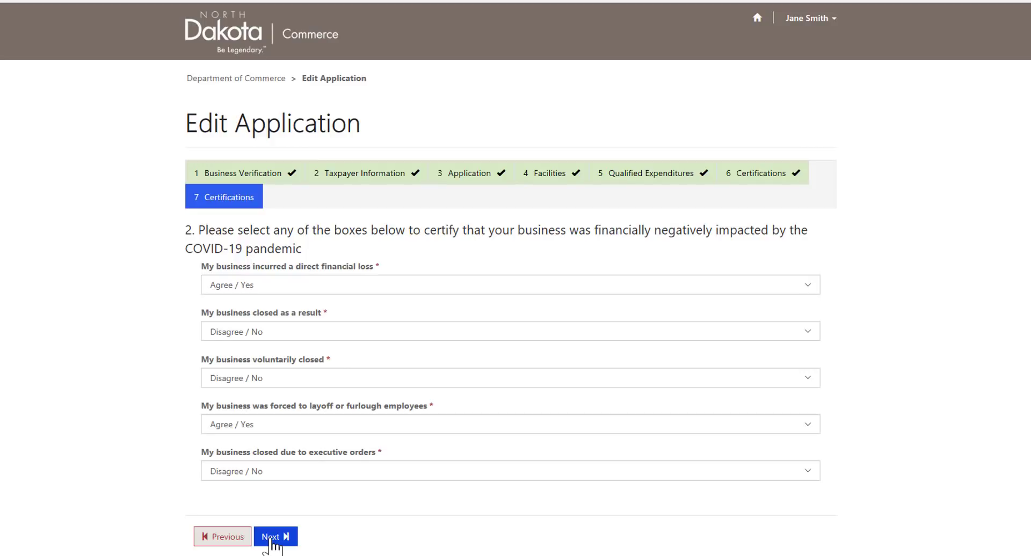
Step: Advance through the Certifications and Obligations steps to step 10 Review
left_click(272, 537)
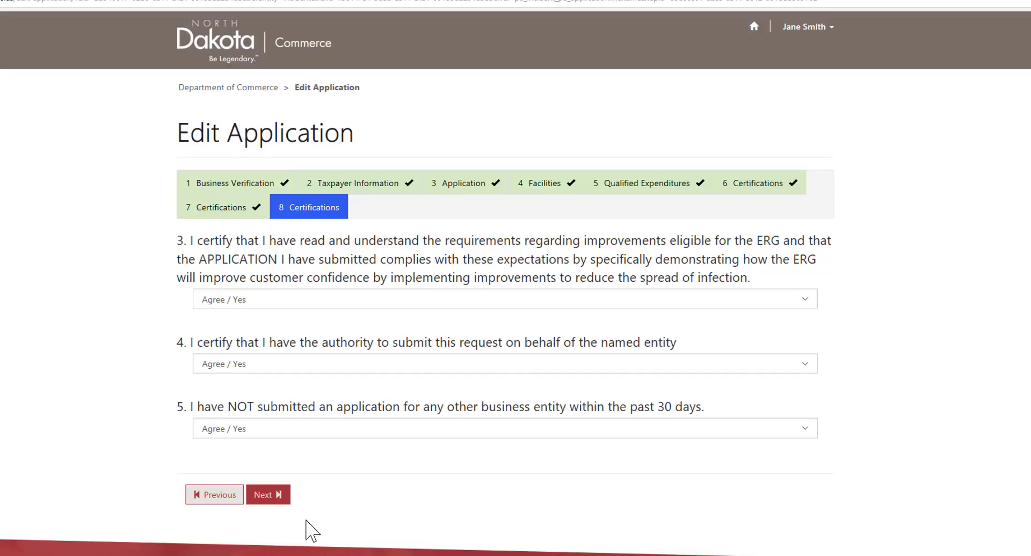
left_click(268, 497)
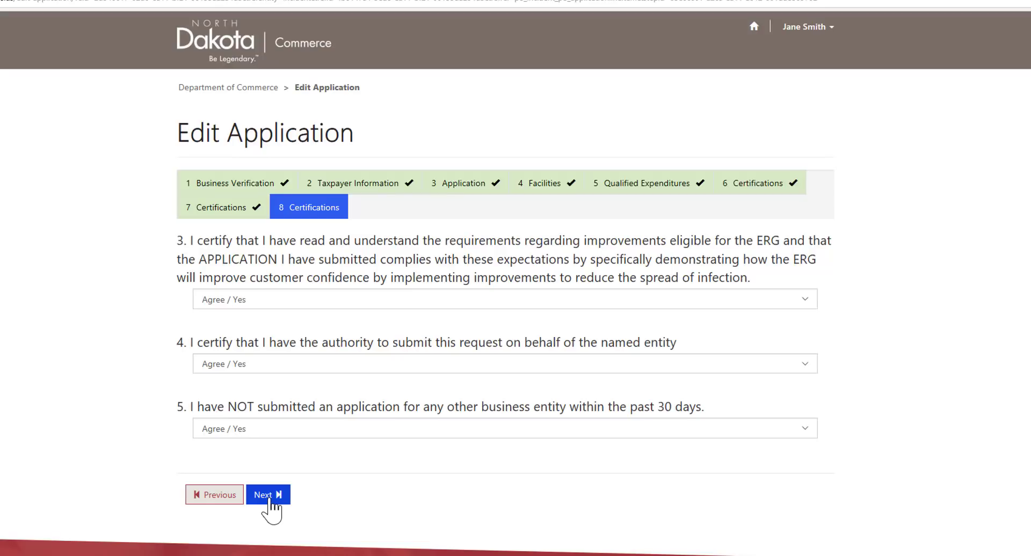
left_click(270, 499)
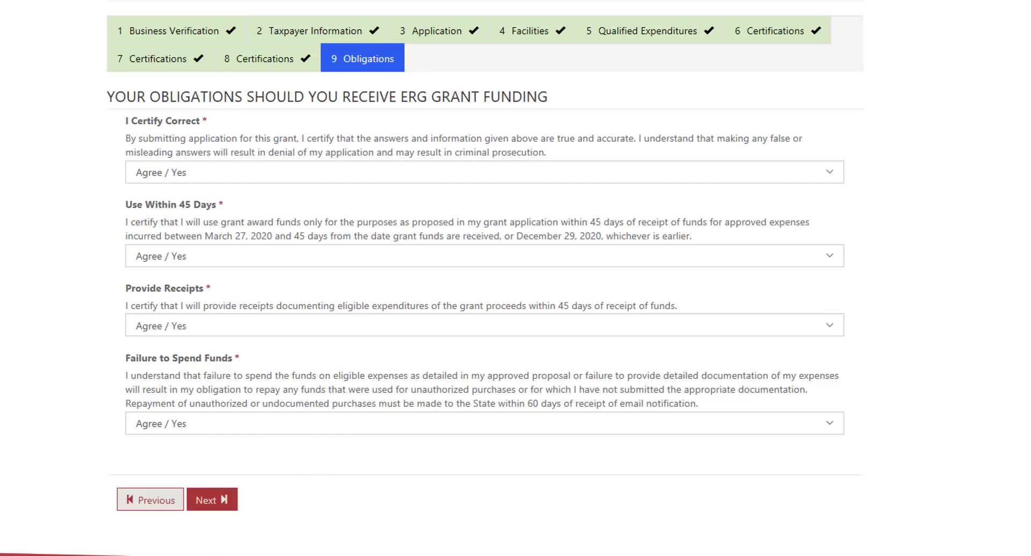
left_click(212, 500)
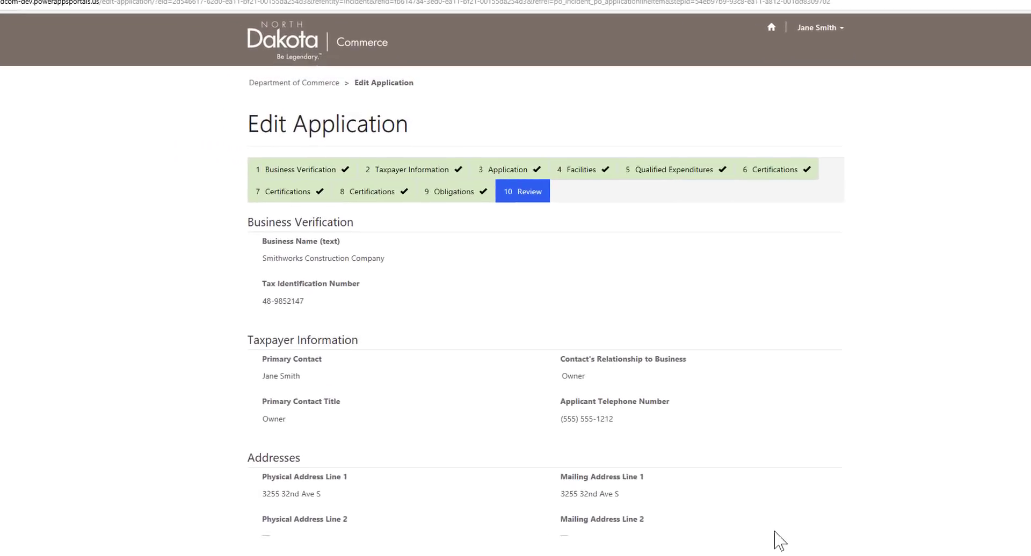
Step: Look over the Review page, then submit the application and confirm in the Processing dialog
scroll(562, 279, "down", 5)
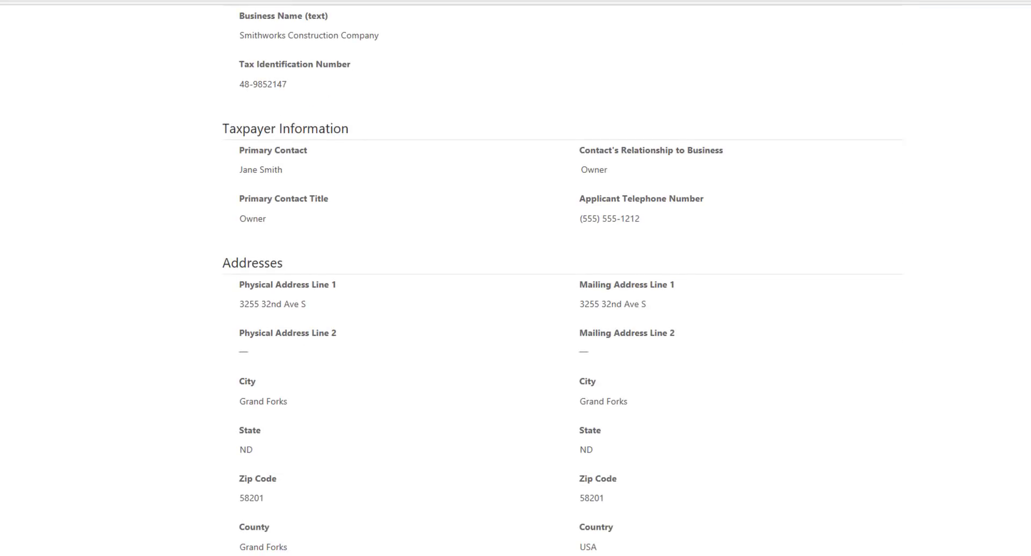
scroll(562, 280, "down", 7)
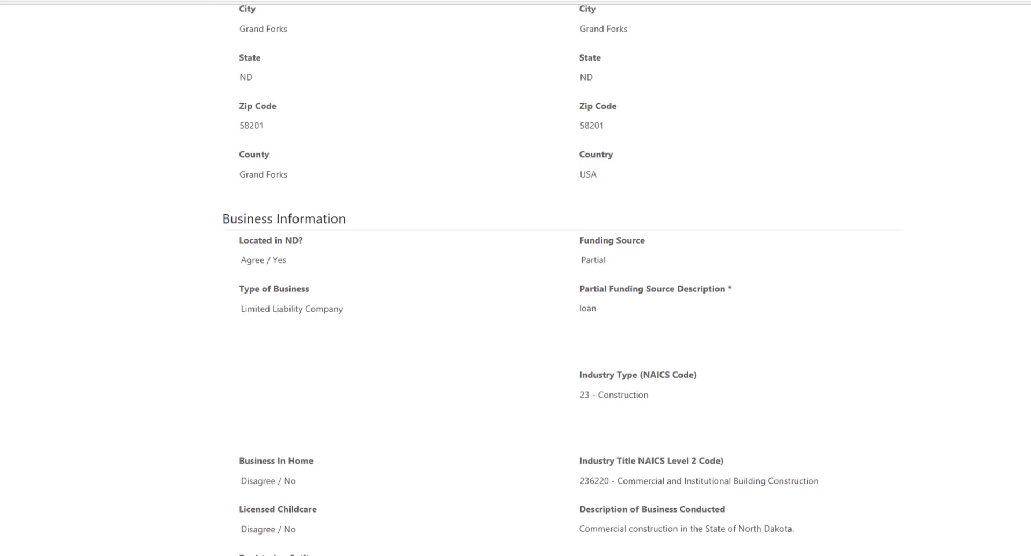
scroll(562, 279, "down", 2)
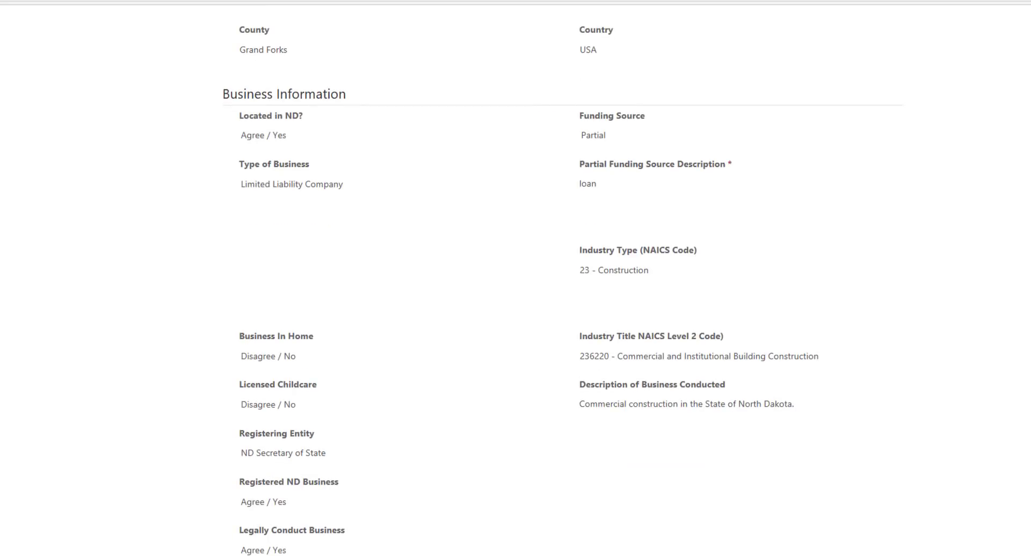
scroll(562, 279, "down", 16)
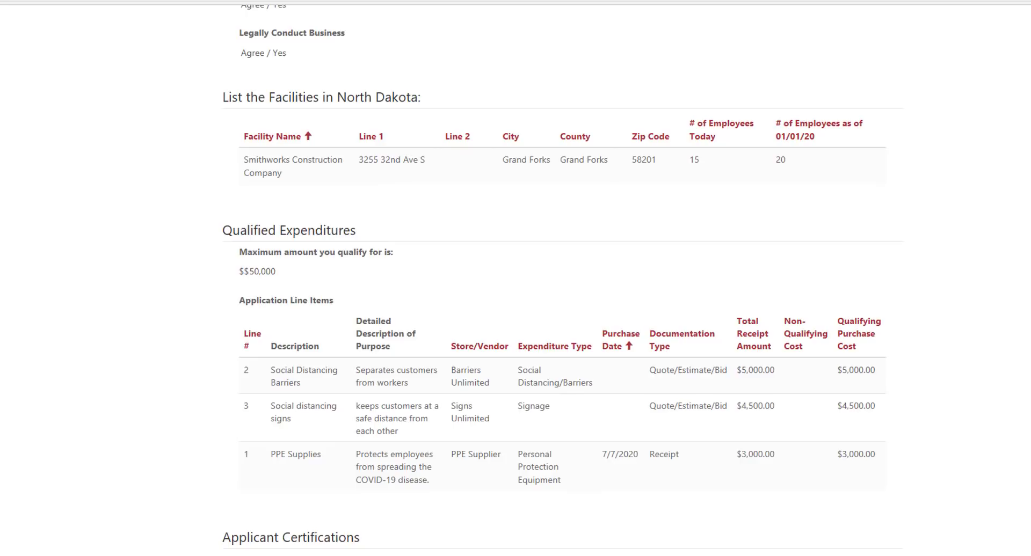
scroll(562, 279, "down", 12)
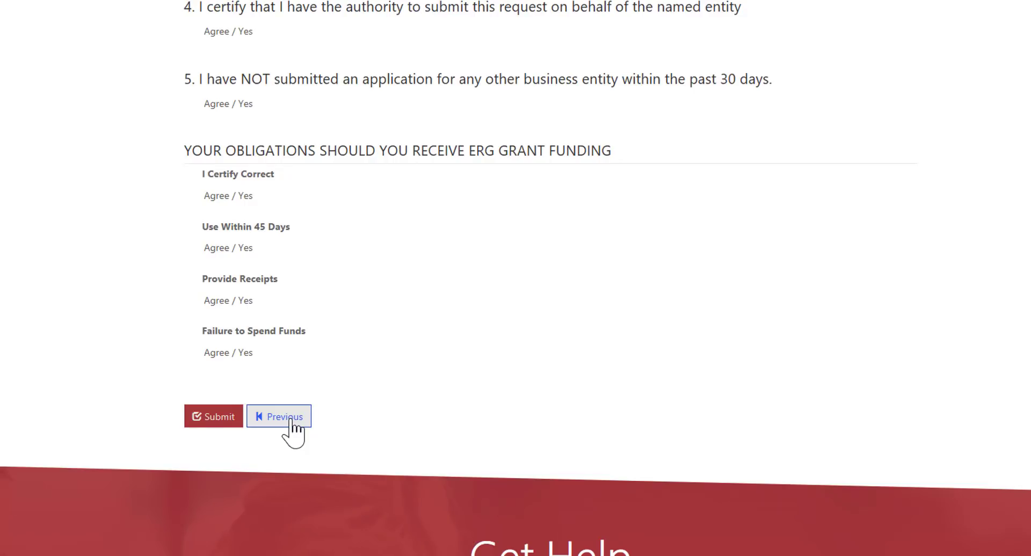
left_click(213, 417)
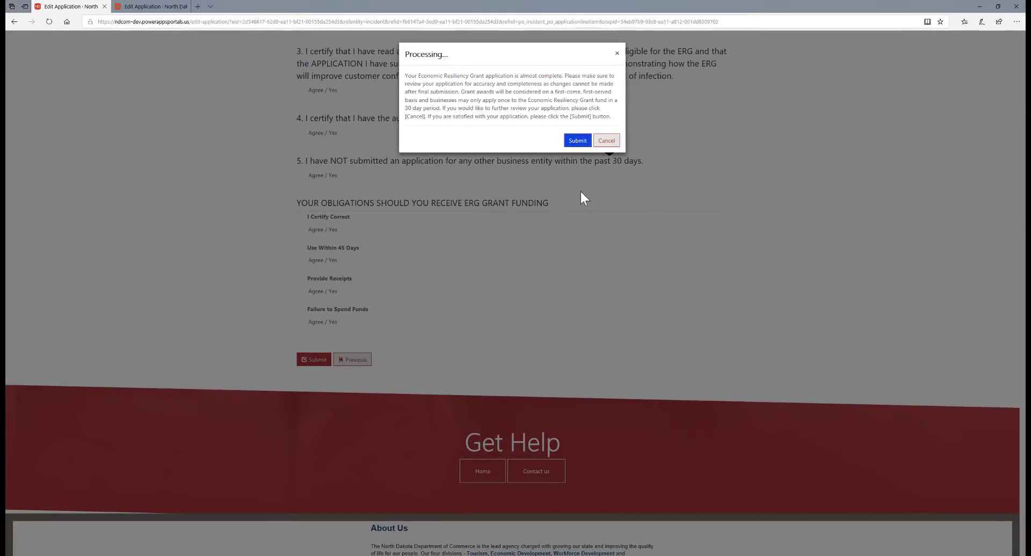
left_click(576, 142)
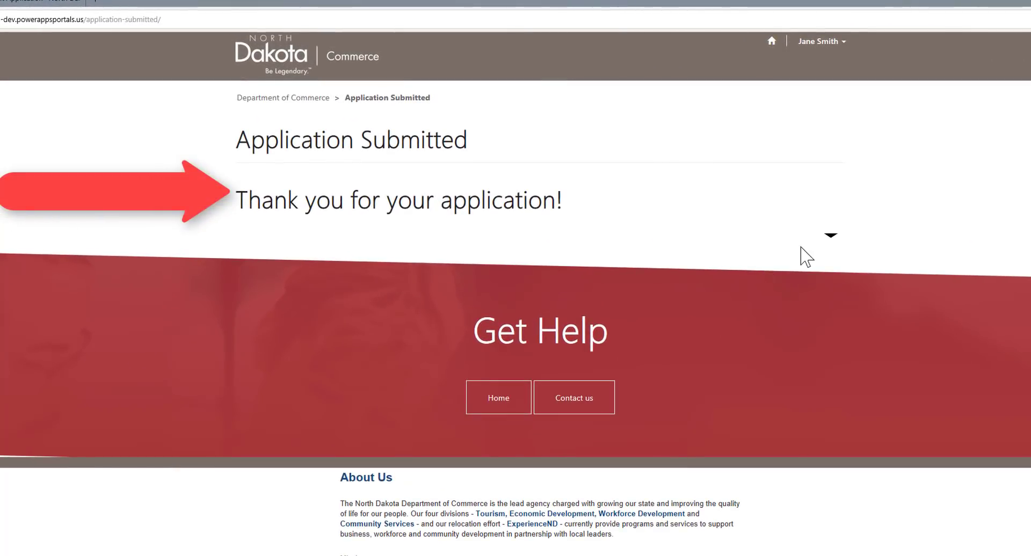
Step: Return to the Department of Commerce applications list from the header home icon
left_click(772, 42)
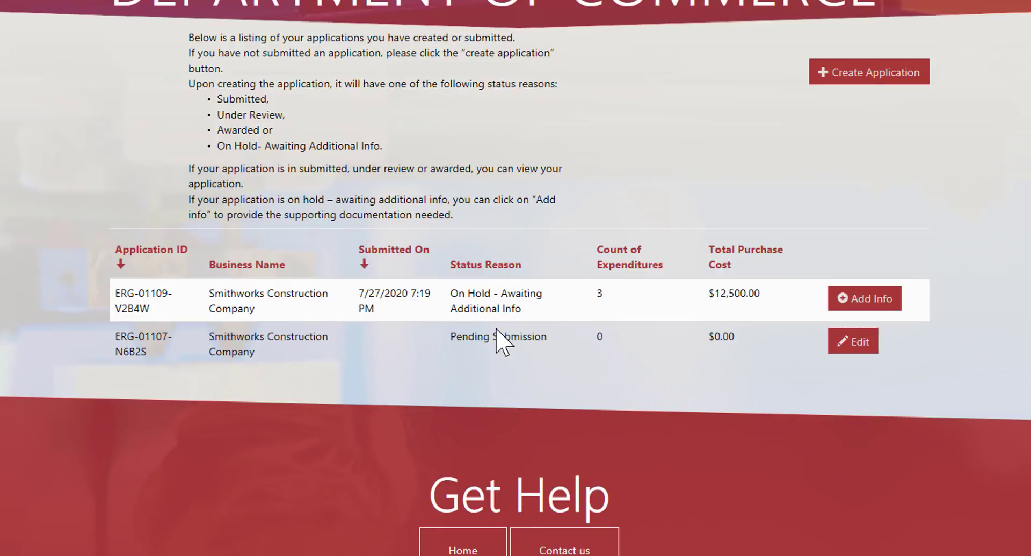
Step: Open Add Info on the On Hold application to see its three expenditures
left_click(872, 300)
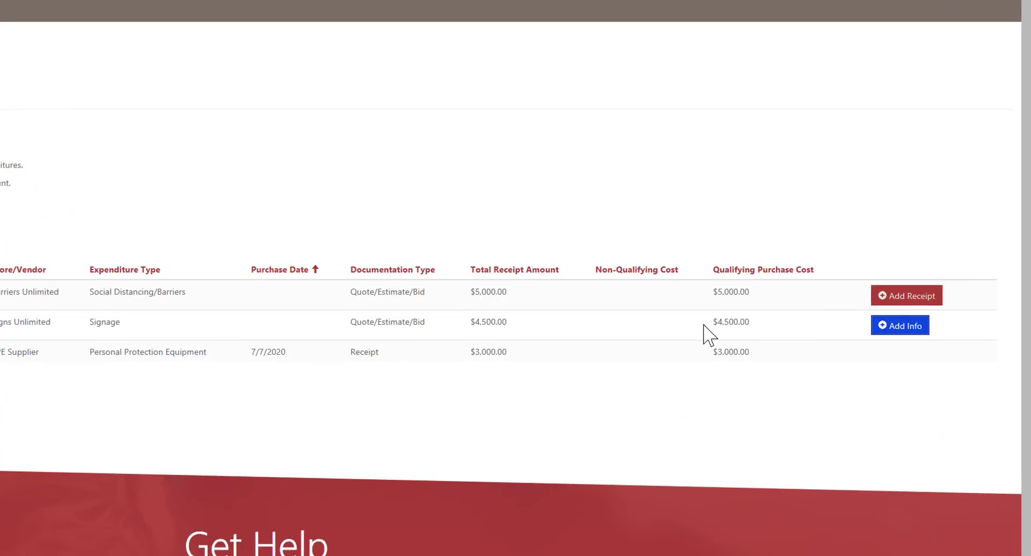
Step: Open the Social distancing signs expenditure and scroll to its Attached Files
left_click(904, 336)
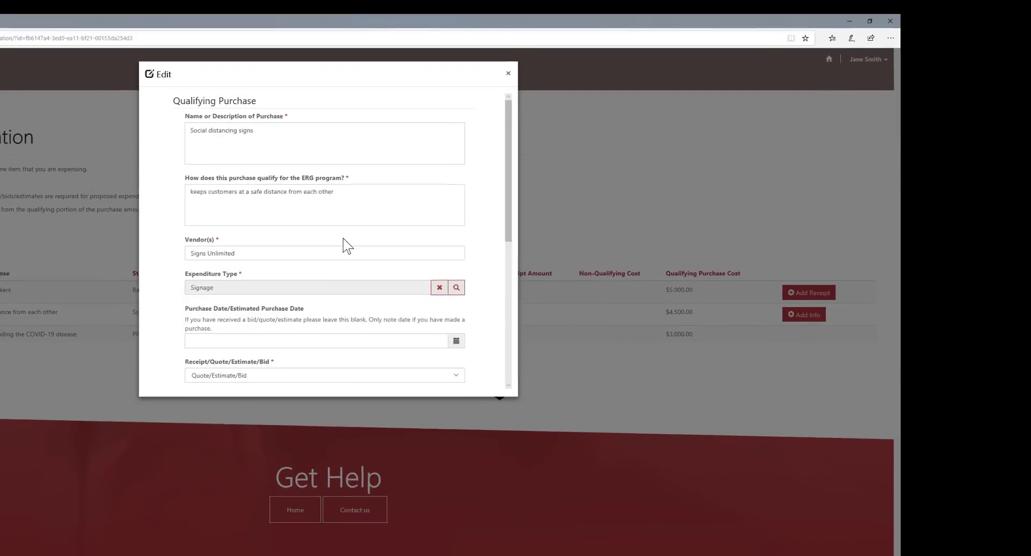
scroll(334, 235, "down", 2)
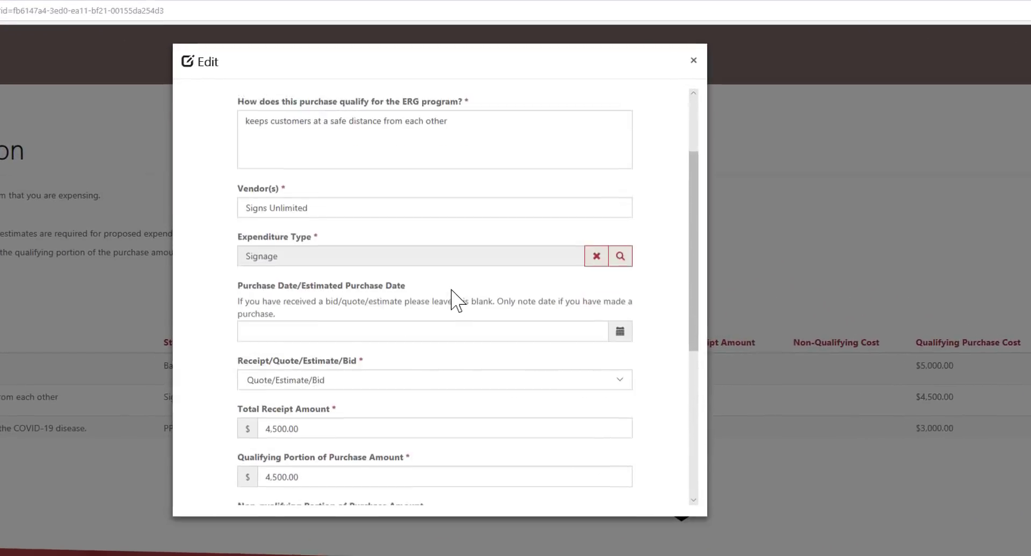
scroll(455, 300, "down", 5)
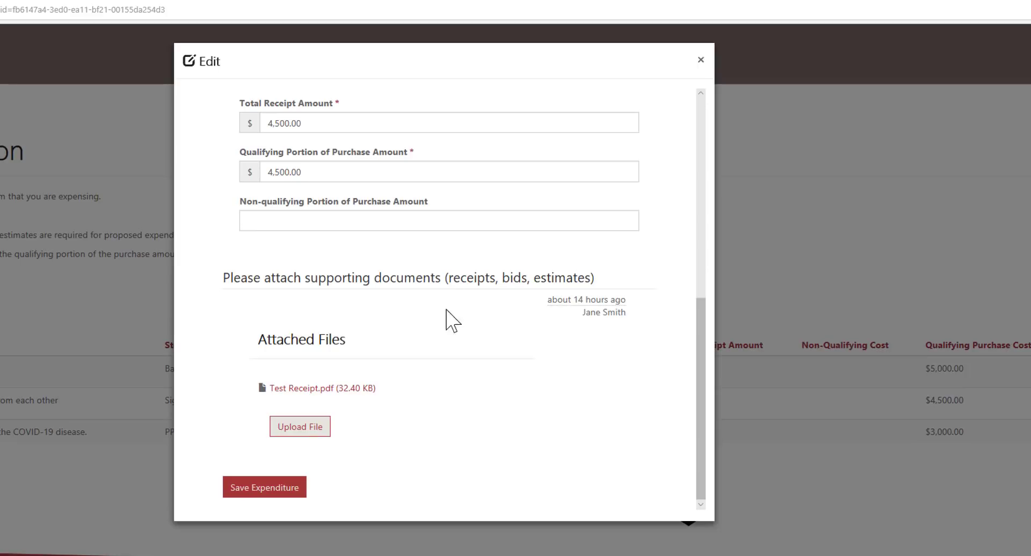
Step: Upload Test Receipt.pdf described as 'Detailed Bid for signs' and save the signage expenditure
left_click(296, 429)
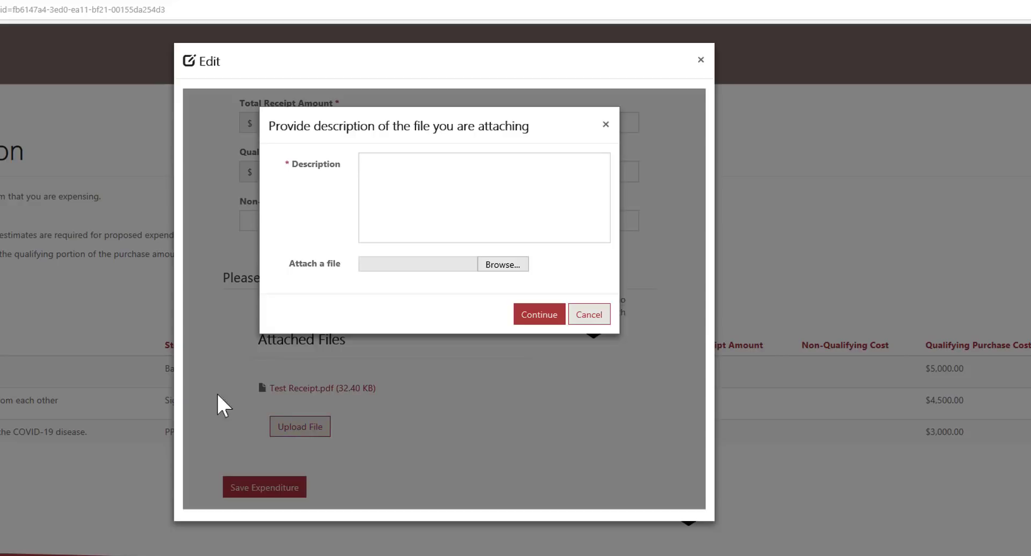
type("Detailed Bid for signs")
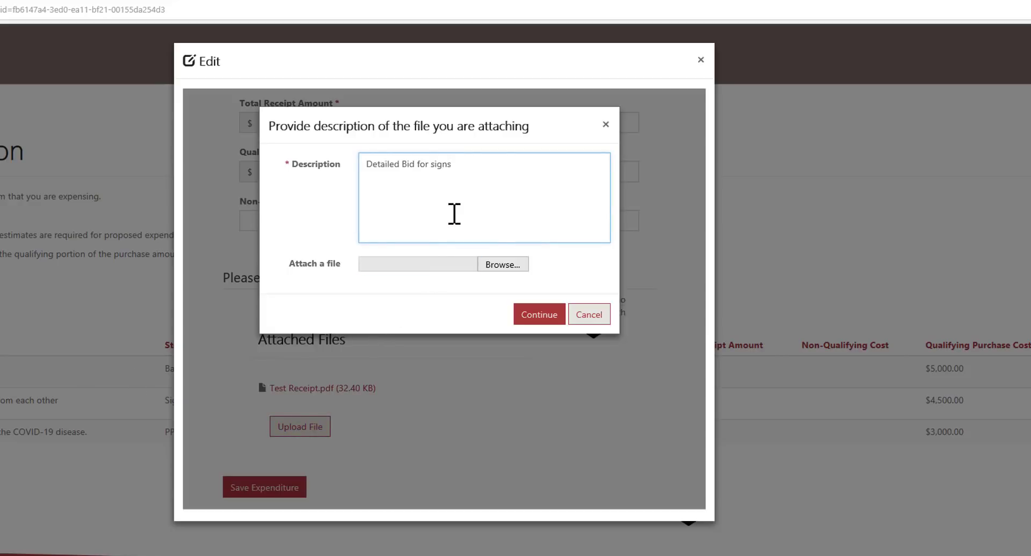
left_click(502, 266)
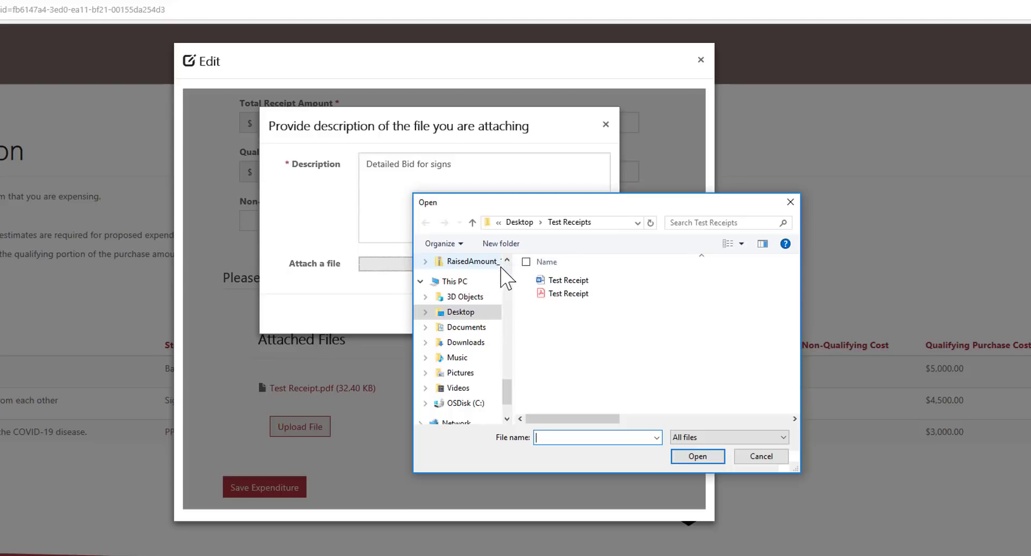
double_click(568, 294)
left_click(538, 320)
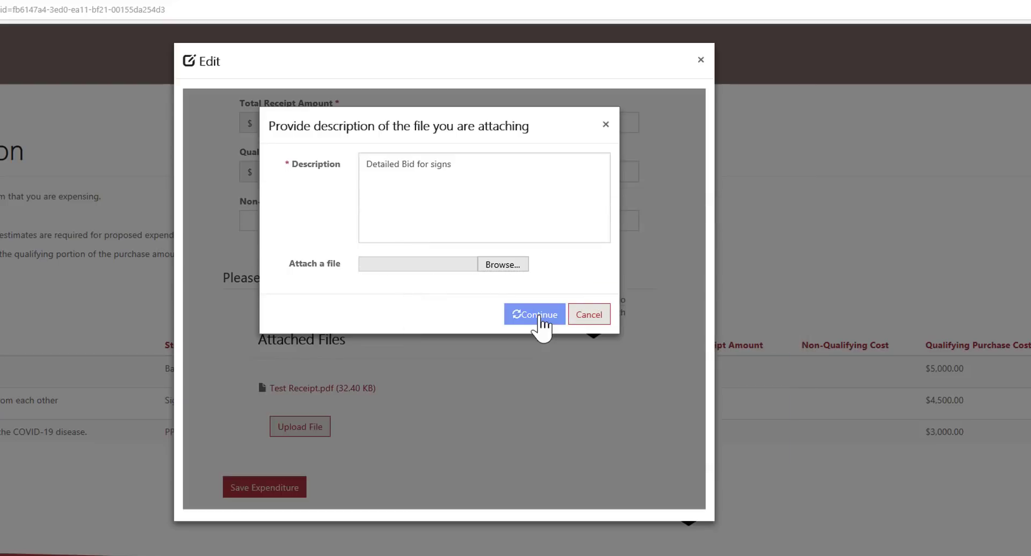
left_click(254, 487)
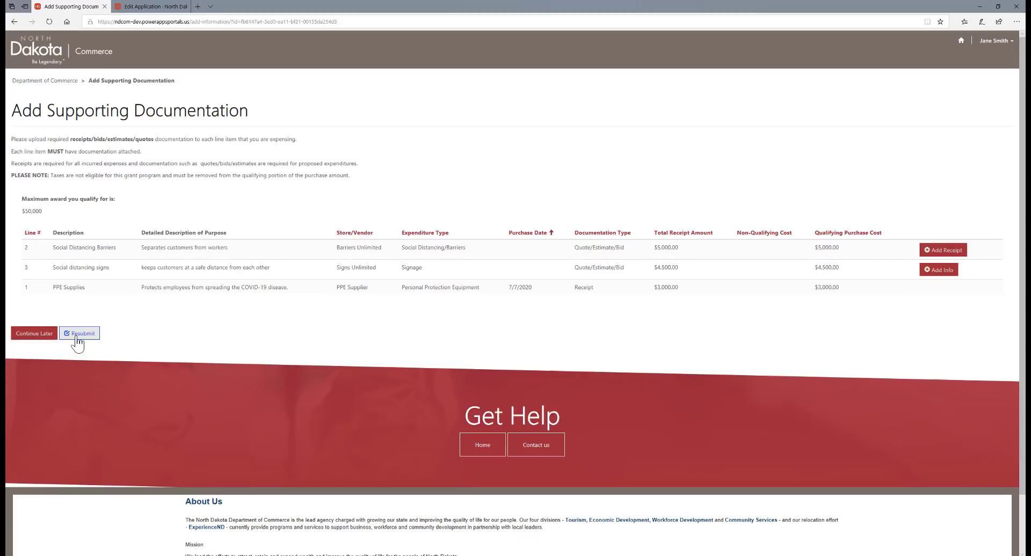
Step: Resubmit the application and choose Proceed in the Processing dialog
left_click(78, 333)
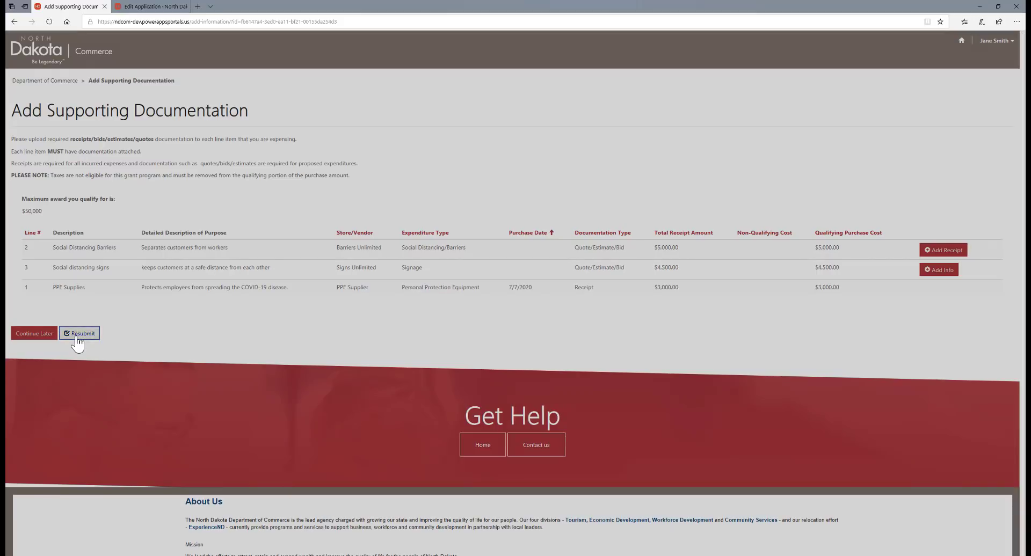
left_click(703, 199)
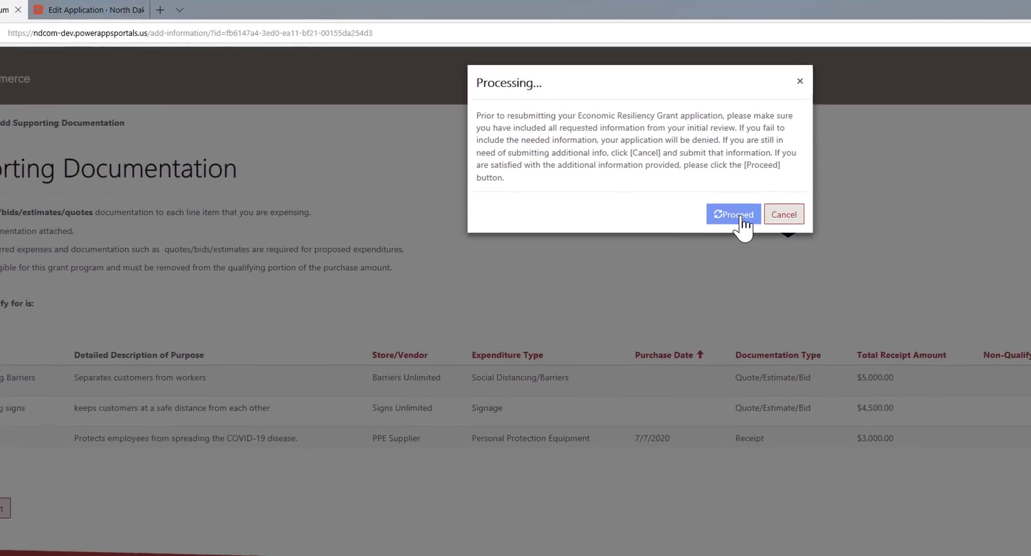